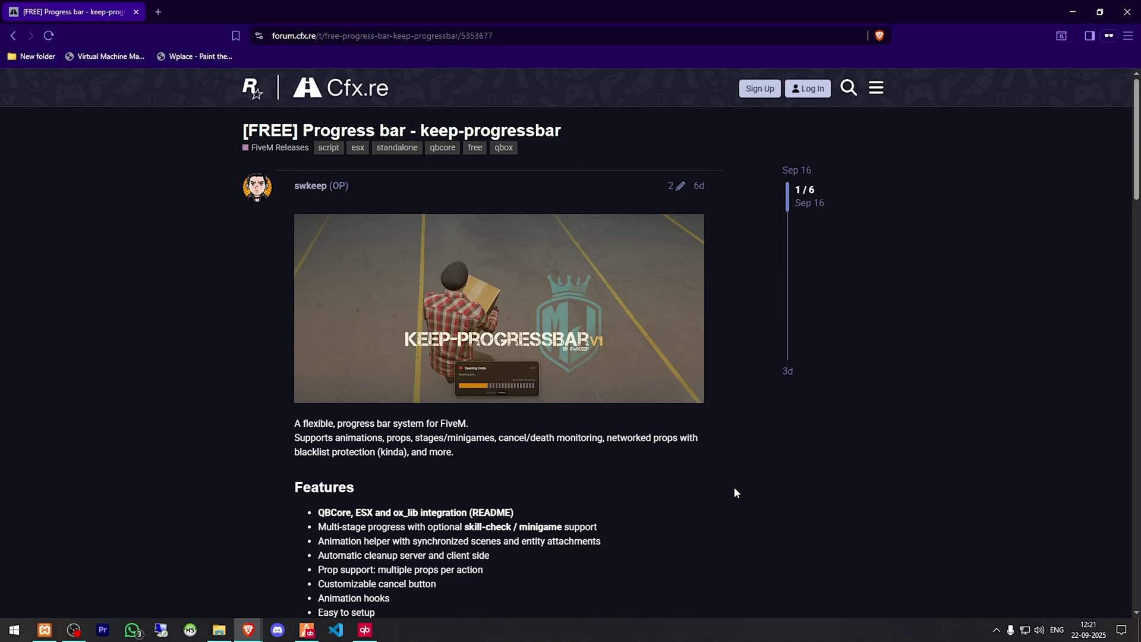
Open the forum post's download link in a new tab and download the keep-progressbar repository as a ZIP.
scroll(735, 488, down, 5)
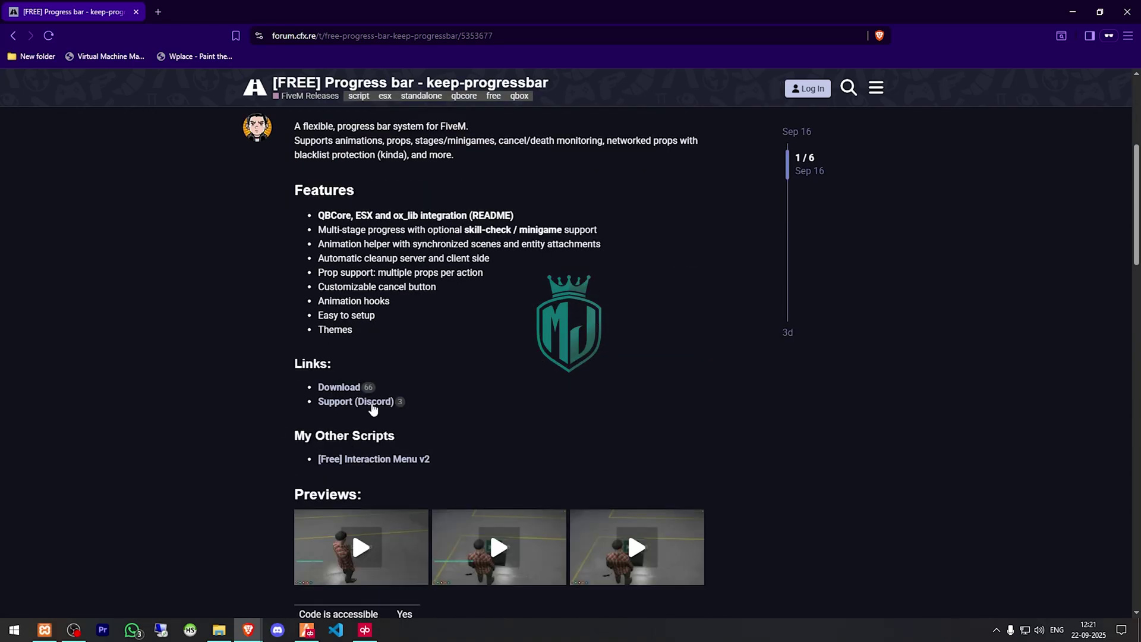
right_click(333, 390)
click(359, 399)
key(ctrl+Tab)
click(704, 200)
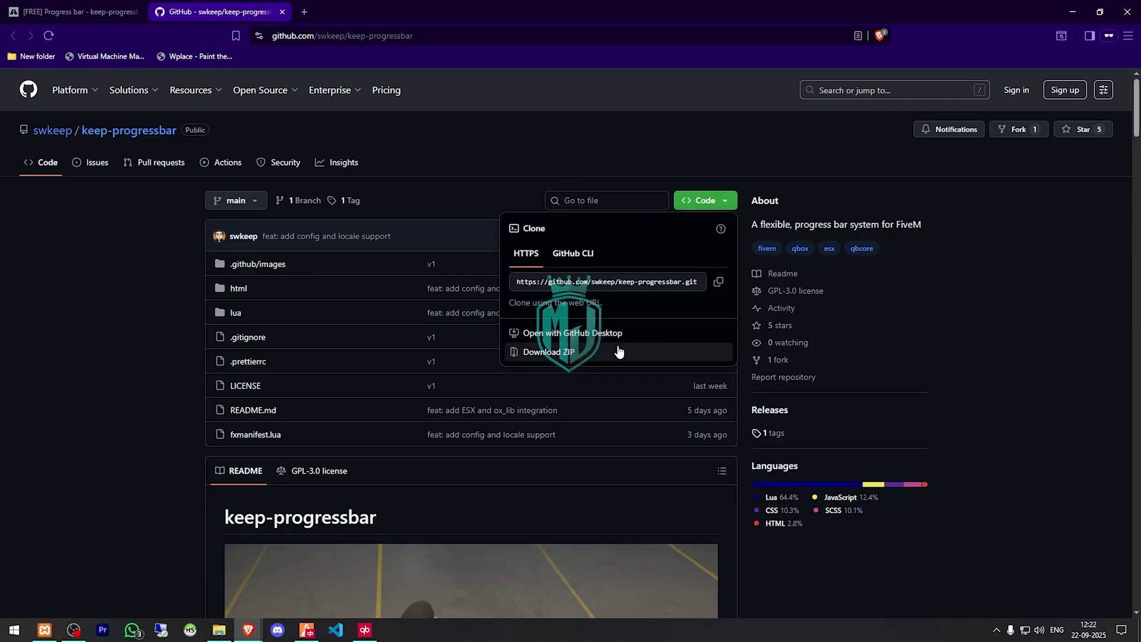
click(569, 353)
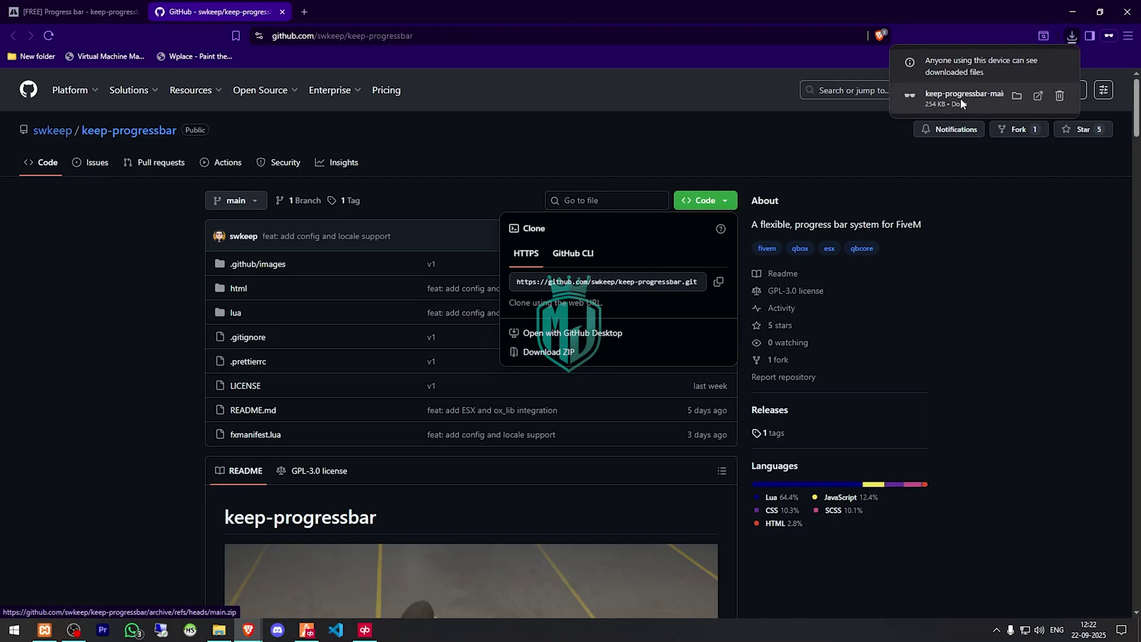
Extract the keep-progressbar-main folder from the downloaded archive into the server's resources folder.
click(961, 98)
click(474, 450)
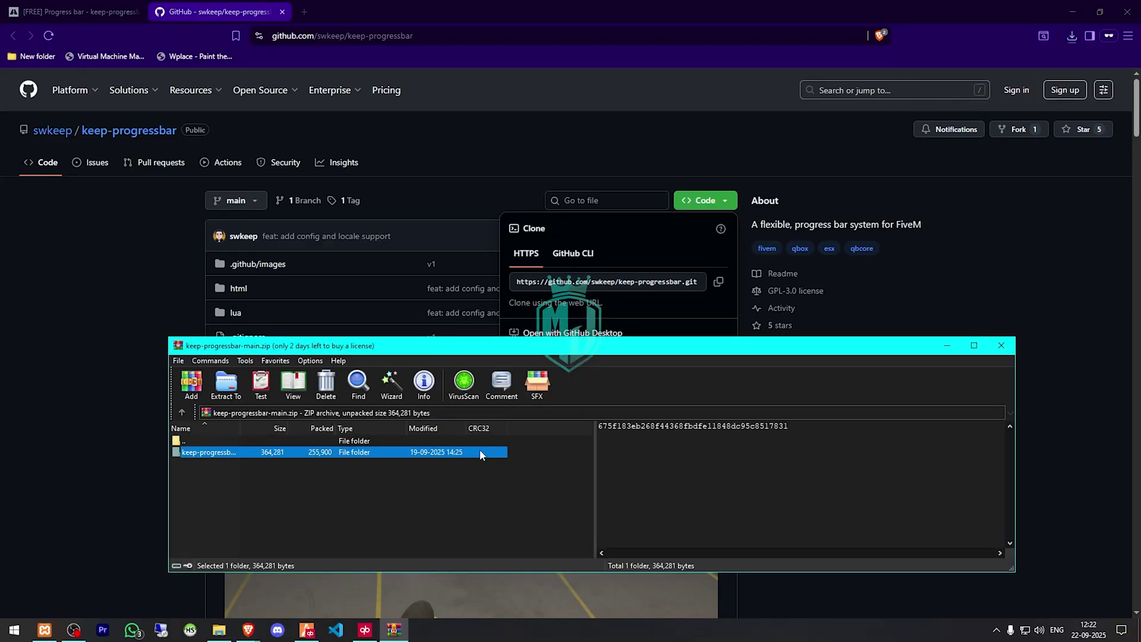
click(219, 630)
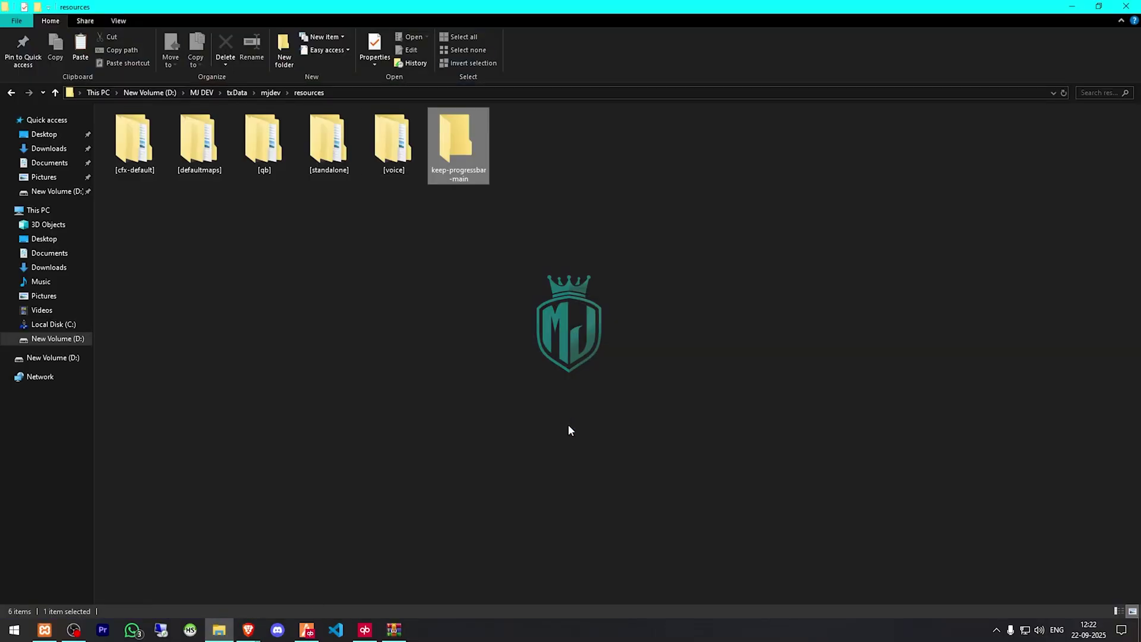
Rename the keep-progressbar-main folder to keep-progressbar and move it into the [standalone] folder.
key(F2)
key(Right)
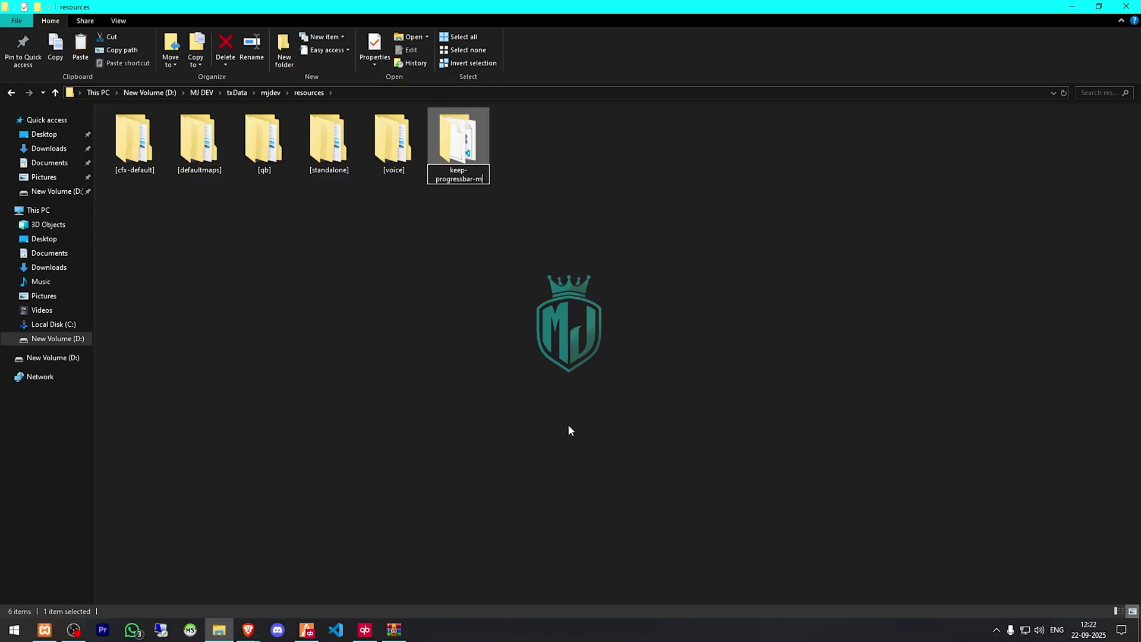
key(Return)
drag(458, 142, 330, 156)
double_click(329, 155)
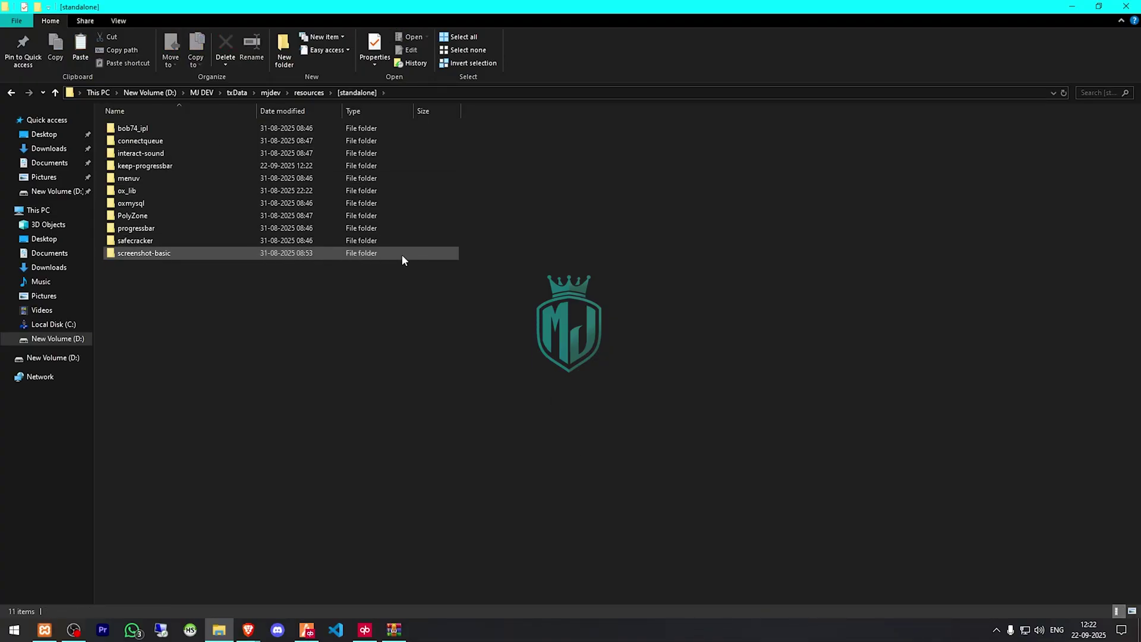
Refresh the [standalone] folder and look at the contents of keep-progressbar.
right_click(515, 191)
click(565, 241)
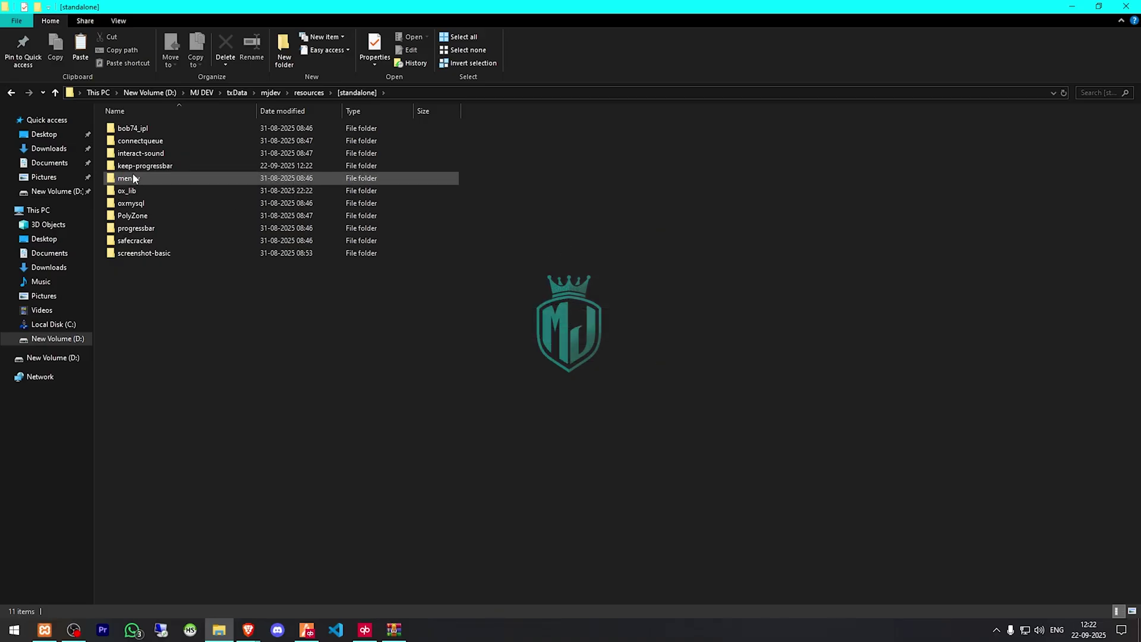
double_click(170, 168)
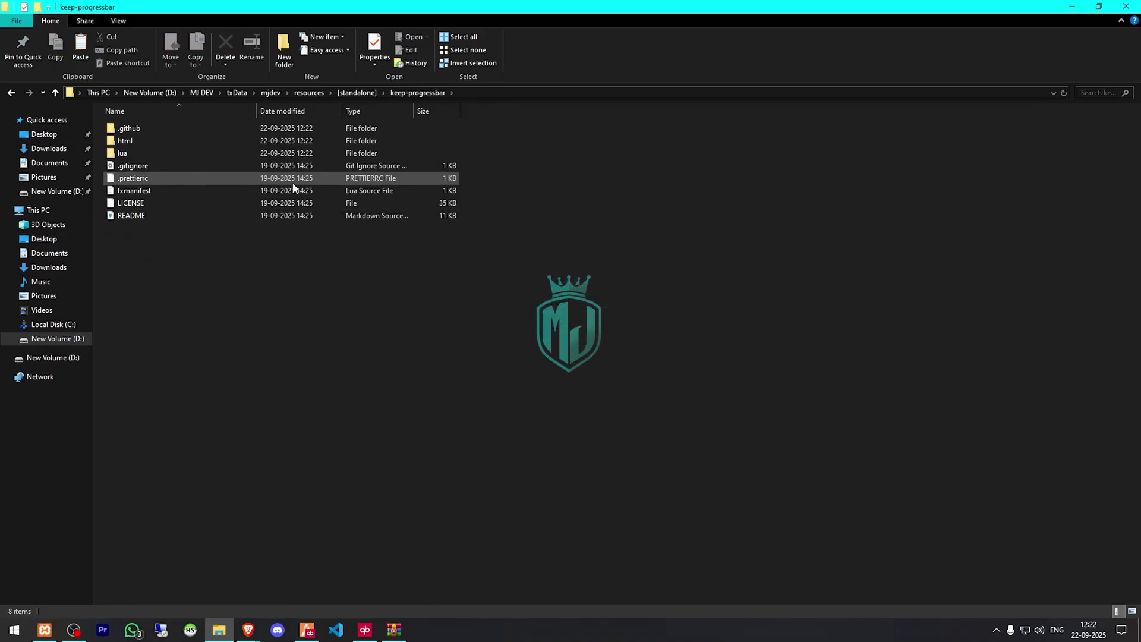
Delete the original progressbar folder from [standalone], then put away the file and archive windows.
click(343, 93)
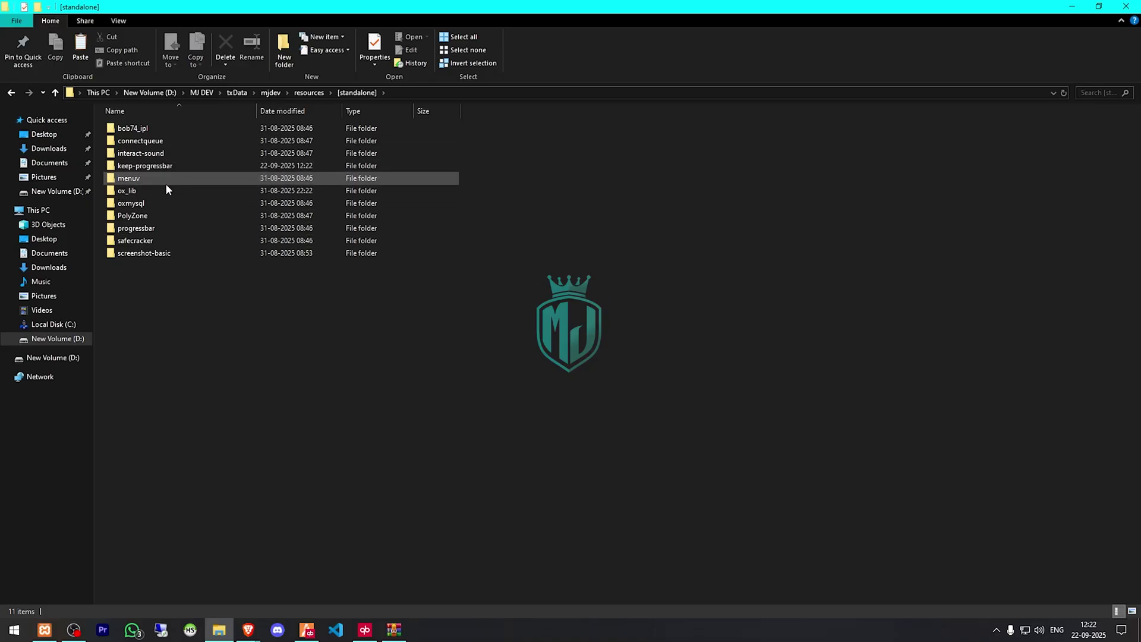
click(160, 228)
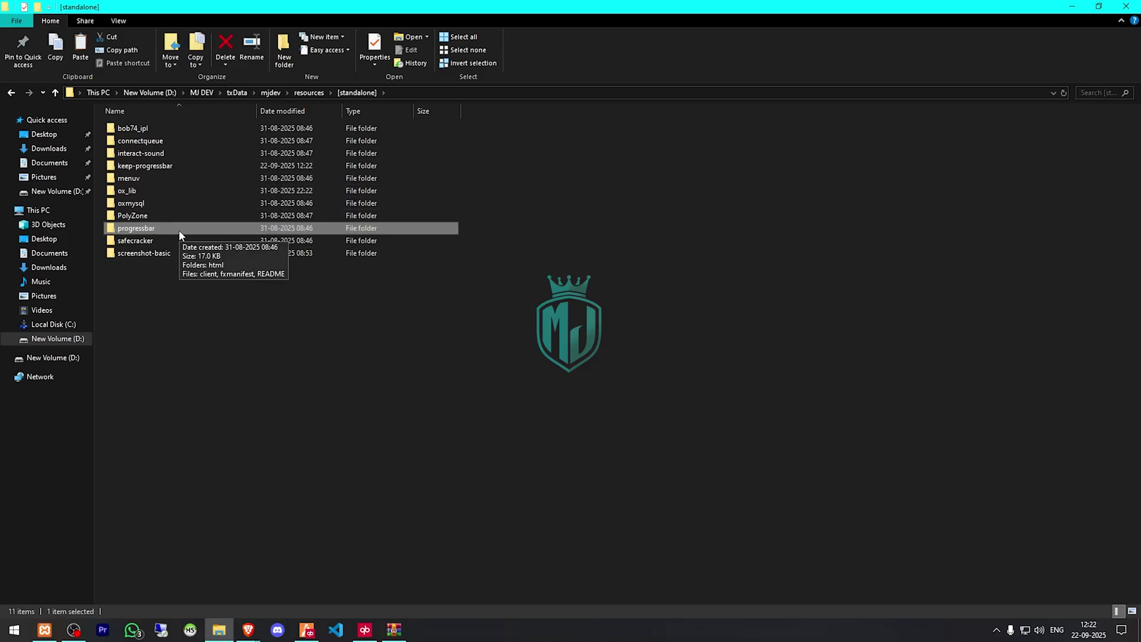
key(Delete)
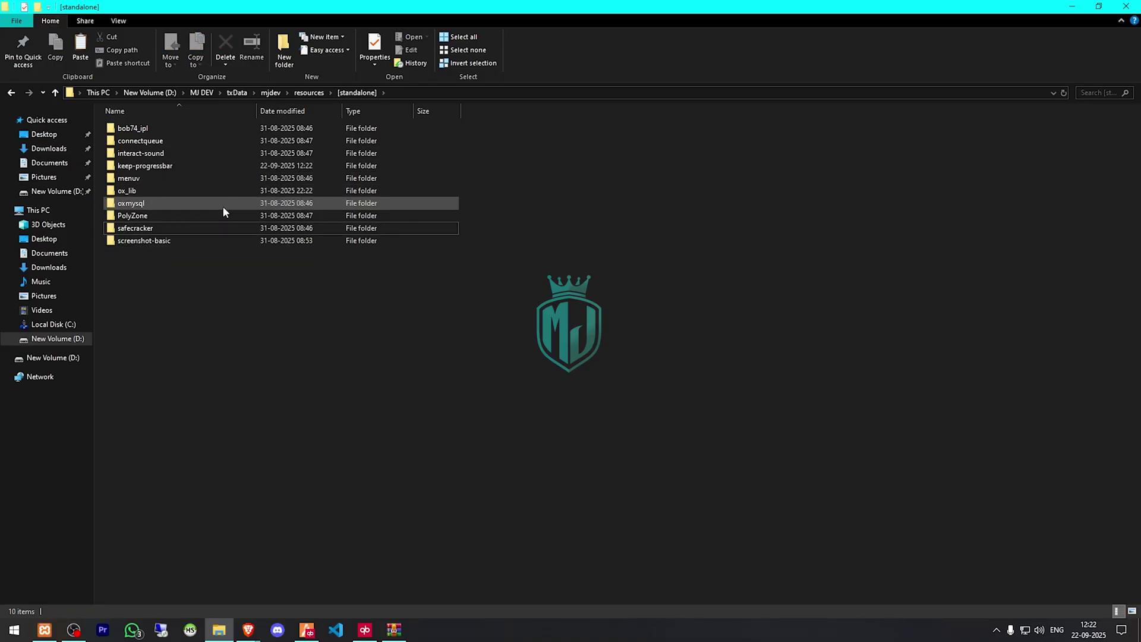
click(1072, 6)
click(1004, 343)
Read the README's installation instructions for QBCore, ESX and ox_lib on the repository page.
scroll(509, 416, down, 5)
scroll(497, 391, down, 10)
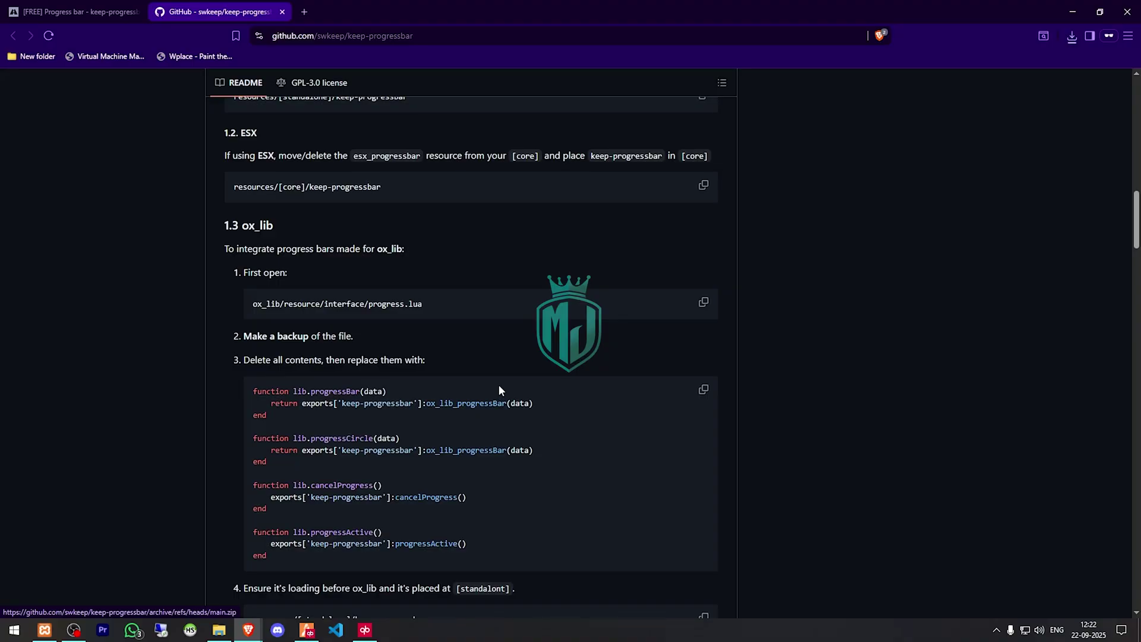
scroll(498, 388, up, 4)
scroll(220, 297, up, 15)
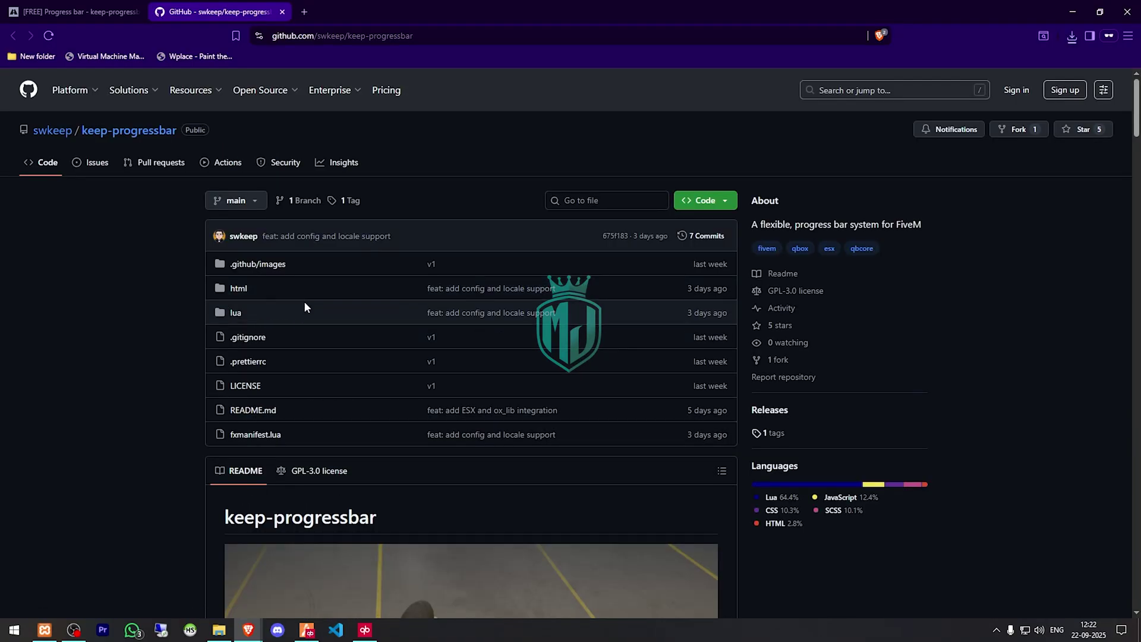
scroll(302, 301, down, 16)
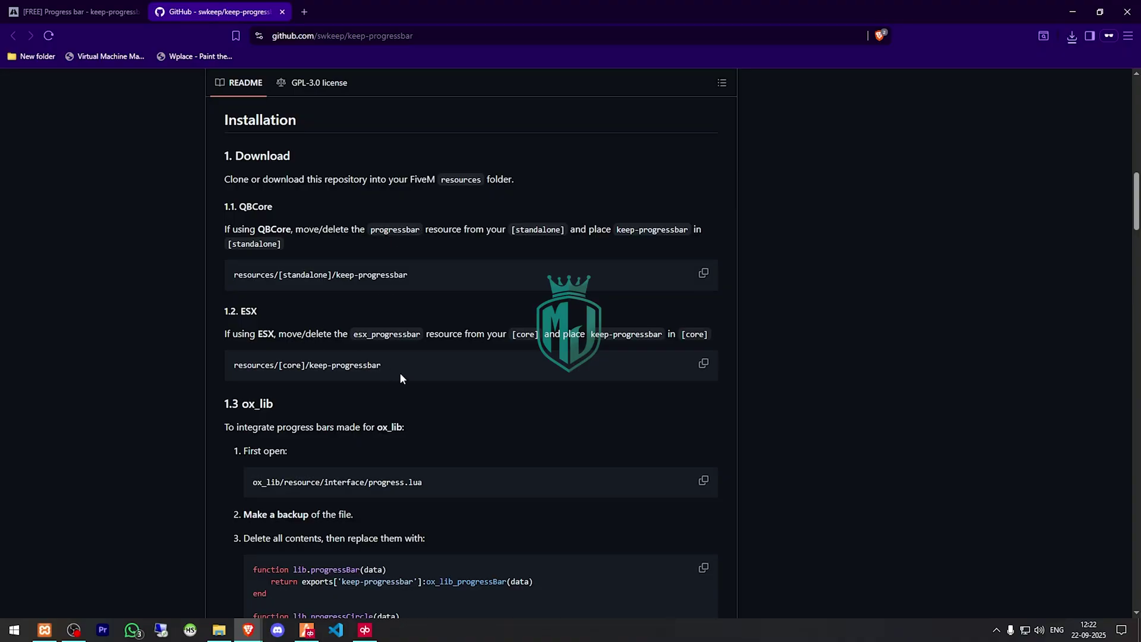
click(321, 368)
double_click(387, 334)
scroll(433, 369, down, 3)
click(444, 265)
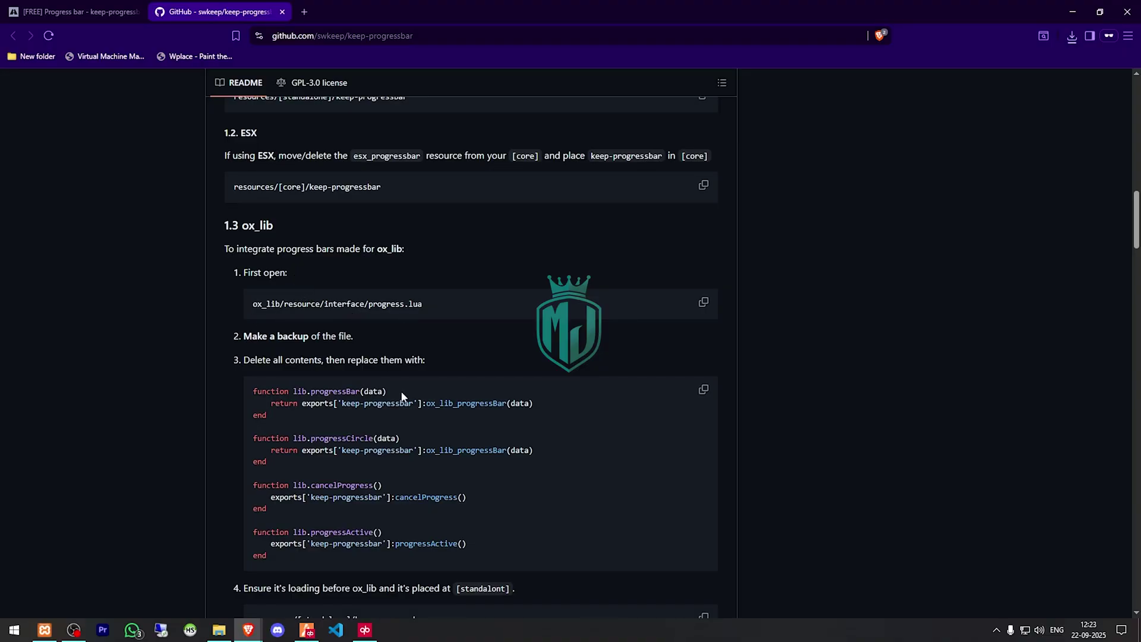
Open the progress Lua file from ox_lib's resource/interface/client folder inside [standalone].
click(222, 629)
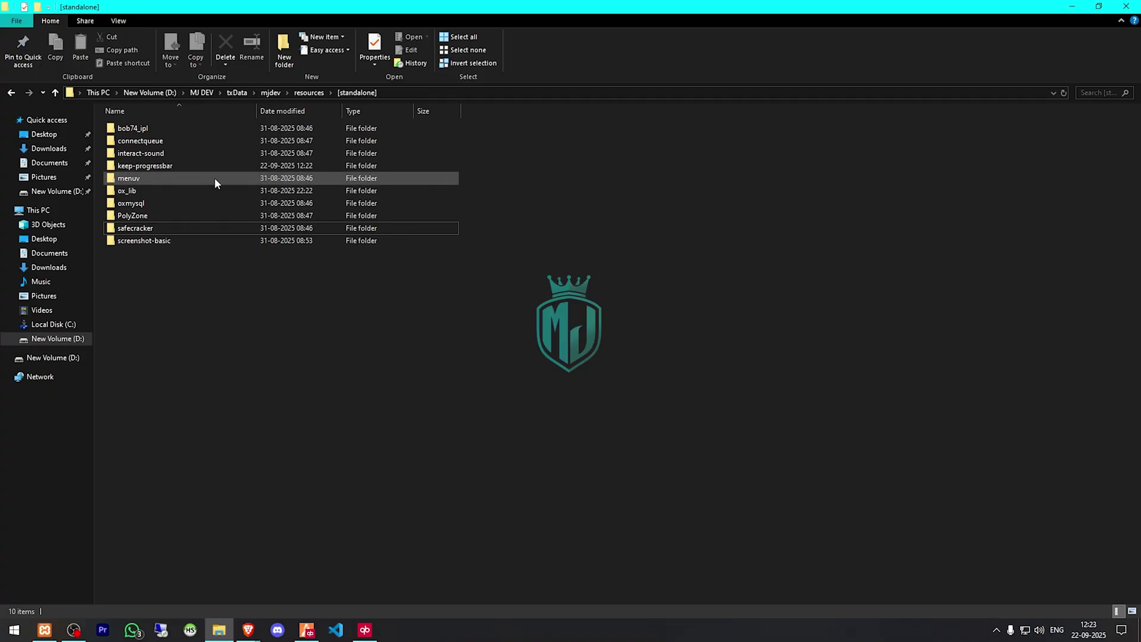
double_click(170, 192)
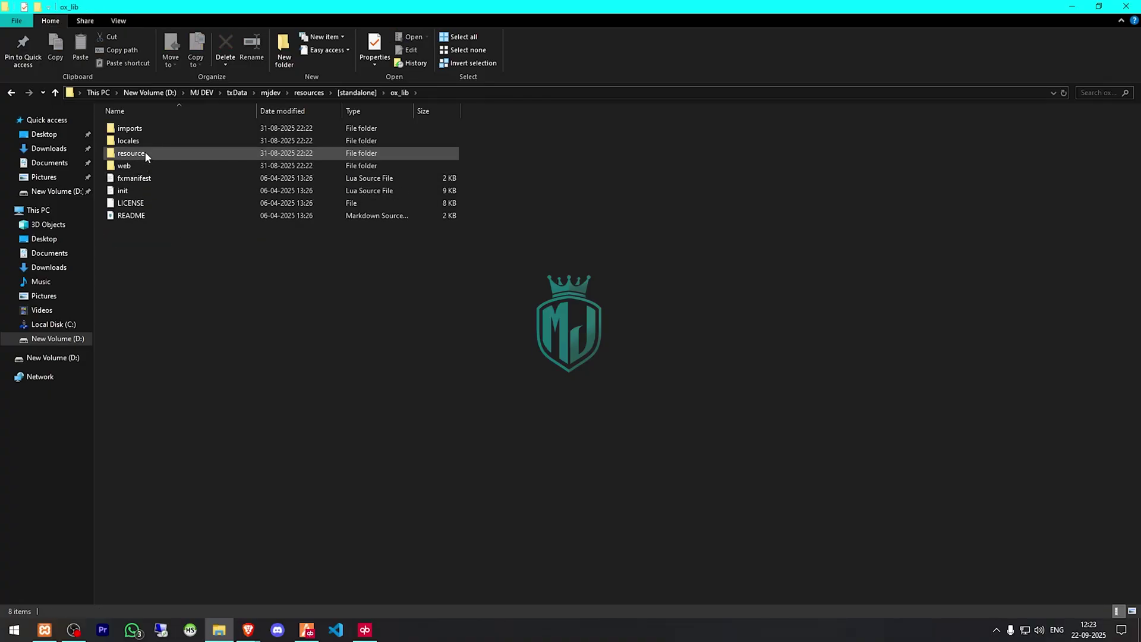
double_click(148, 153)
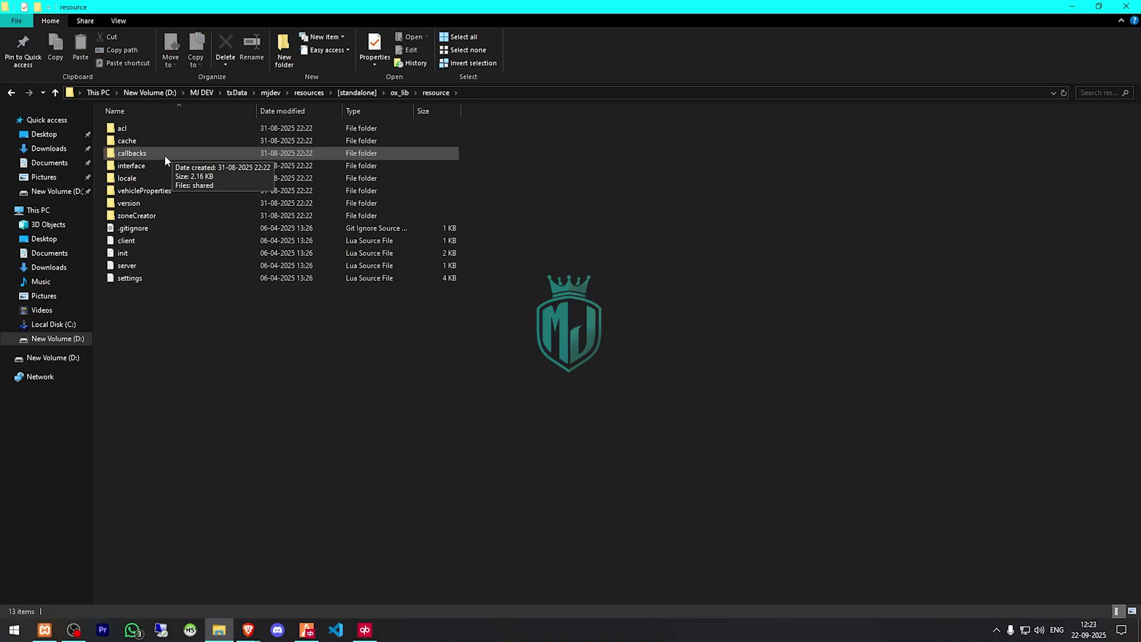
double_click(159, 166)
double_click(173, 131)
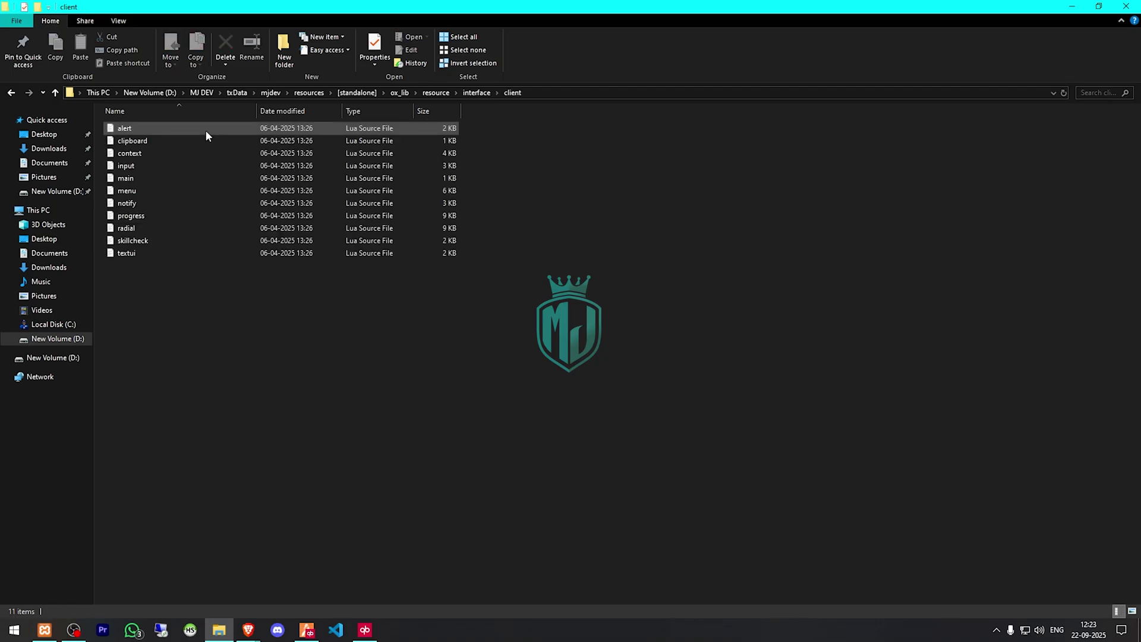
double_click(188, 212)
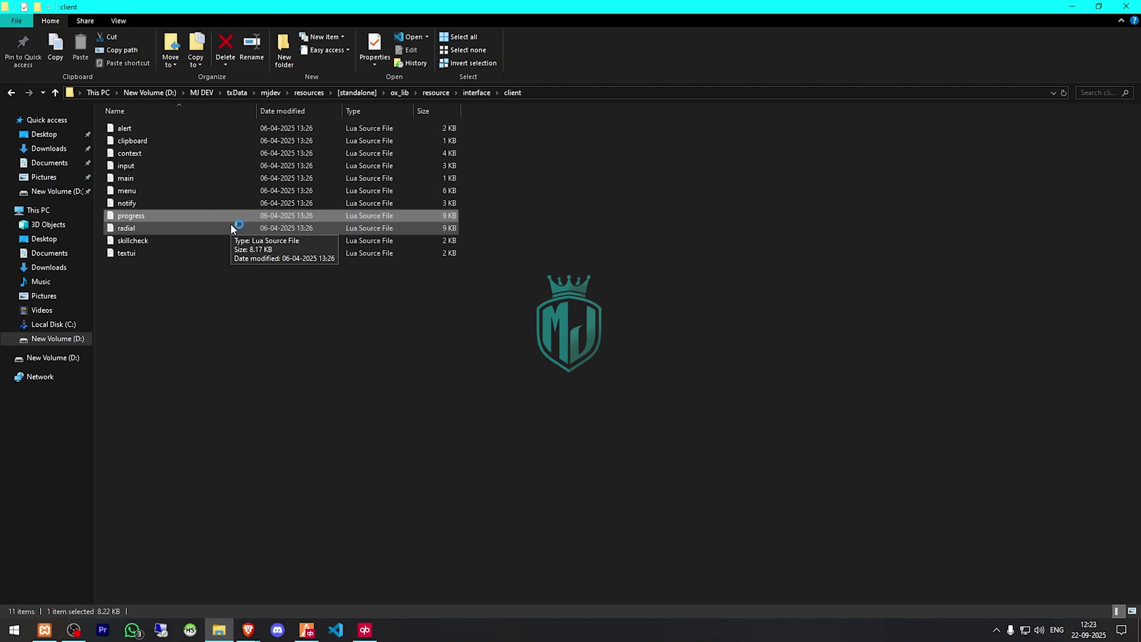
Check the README's ox_lib steps and back up the progress file by copying it into the resources folder.
key(alt+Tab)
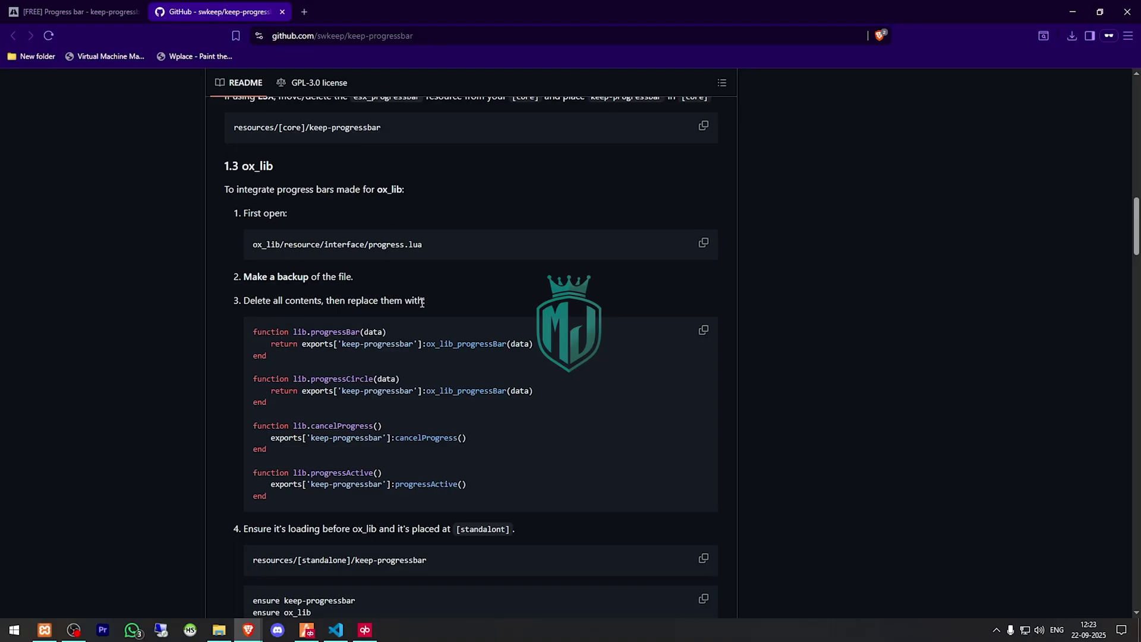
scroll(499, 431, down, 1)
key(alt+Tab)
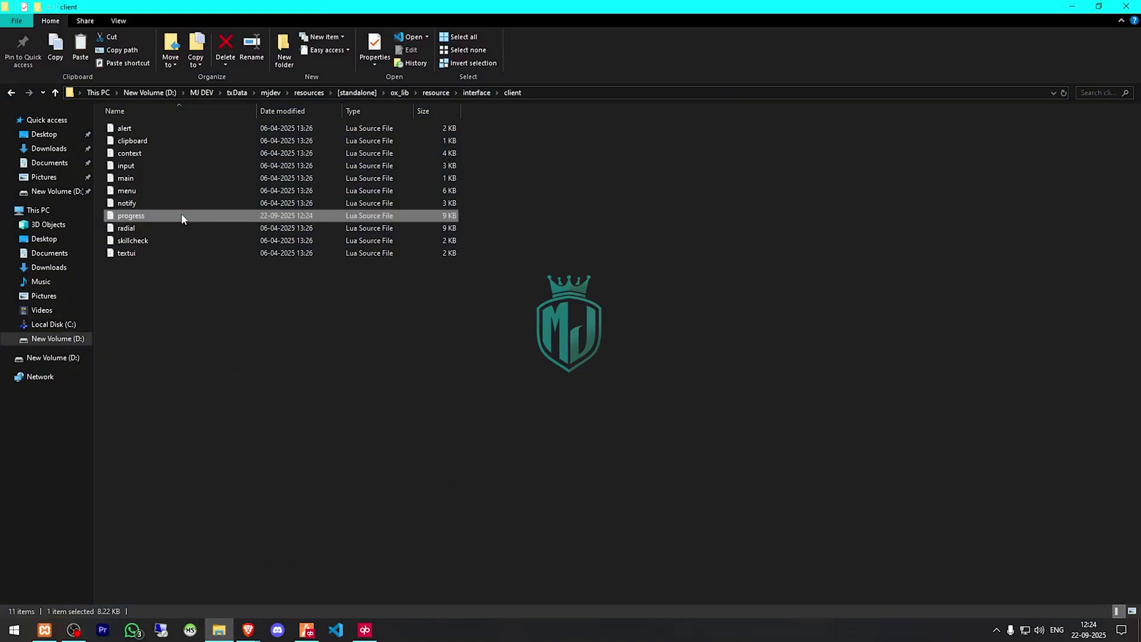
right_click(183, 218)
click(212, 337)
right_click(308, 92)
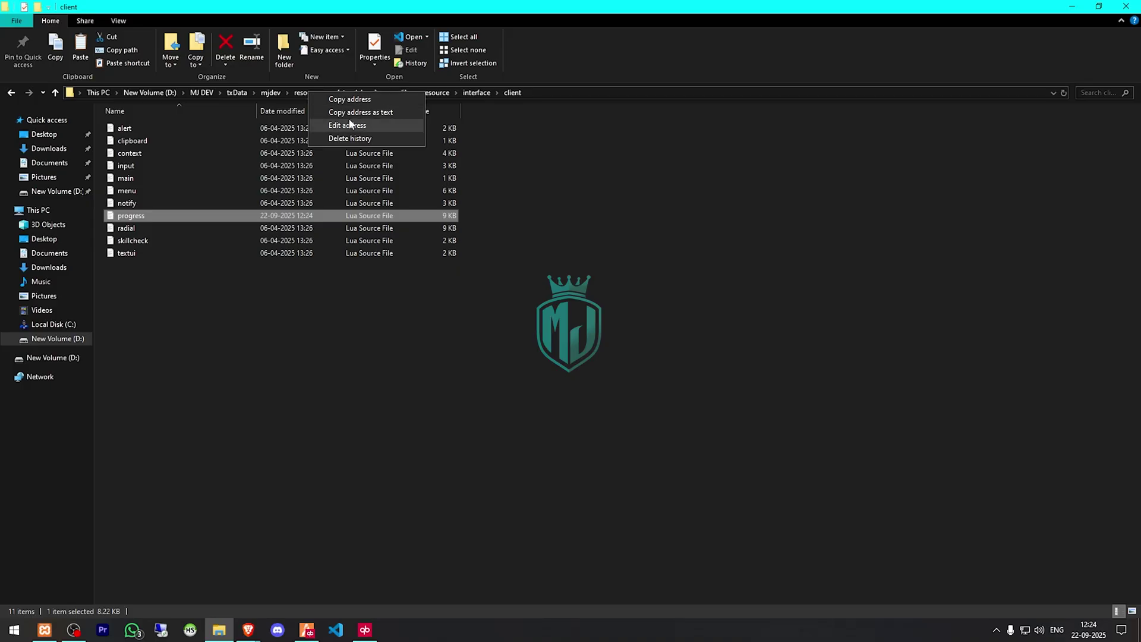
click(280, 366)
click(298, 94)
key(ctrl+v)
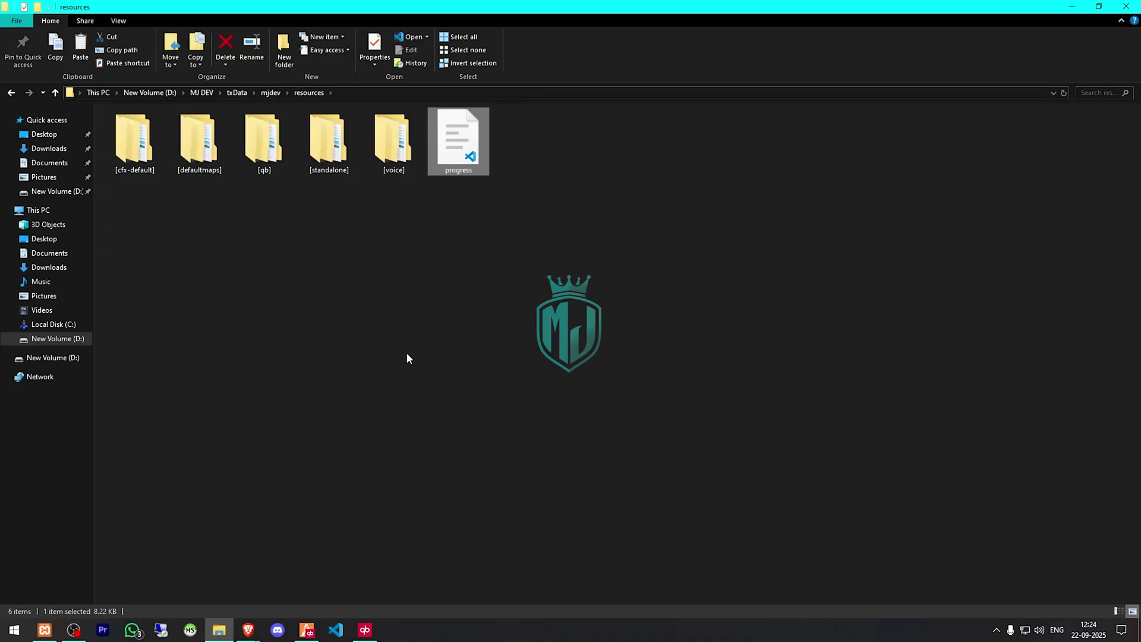
Replace the entire contents of ox_lib's progress file with the integration code copied from the README's ox_lib section.
click(11, 92)
click(159, 206)
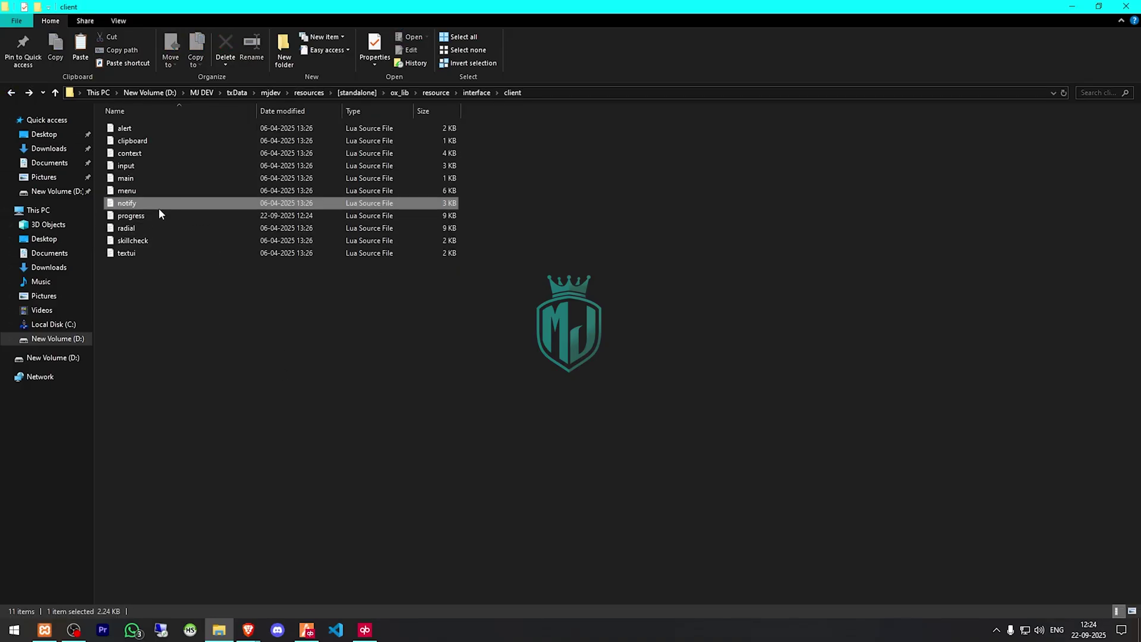
double_click(161, 216)
click(170, 213)
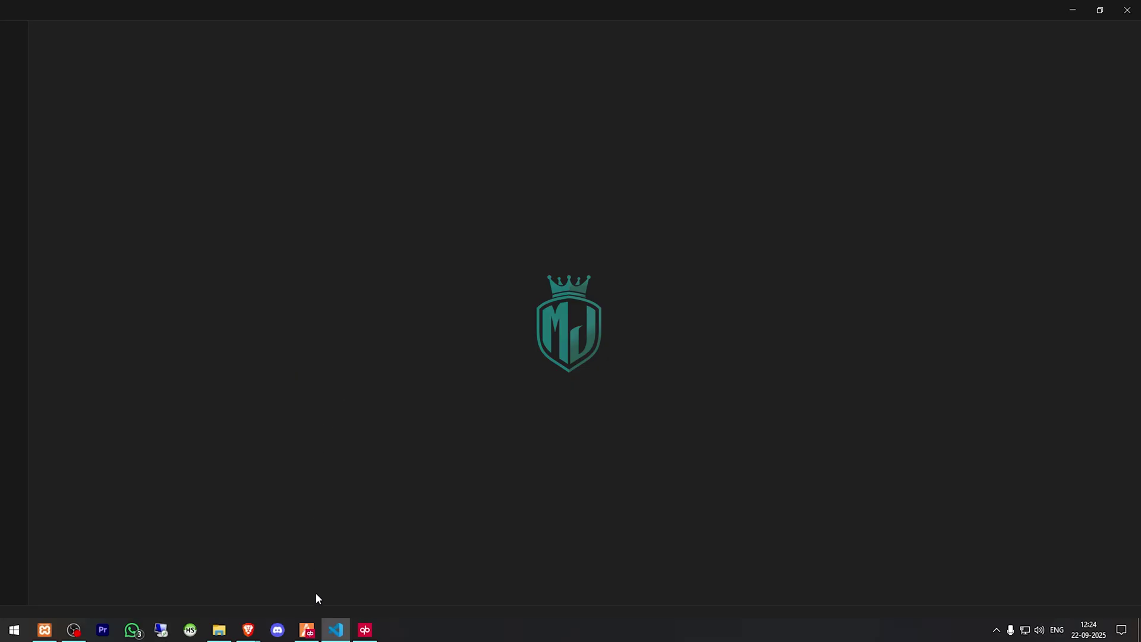
click(248, 629)
click(704, 272)
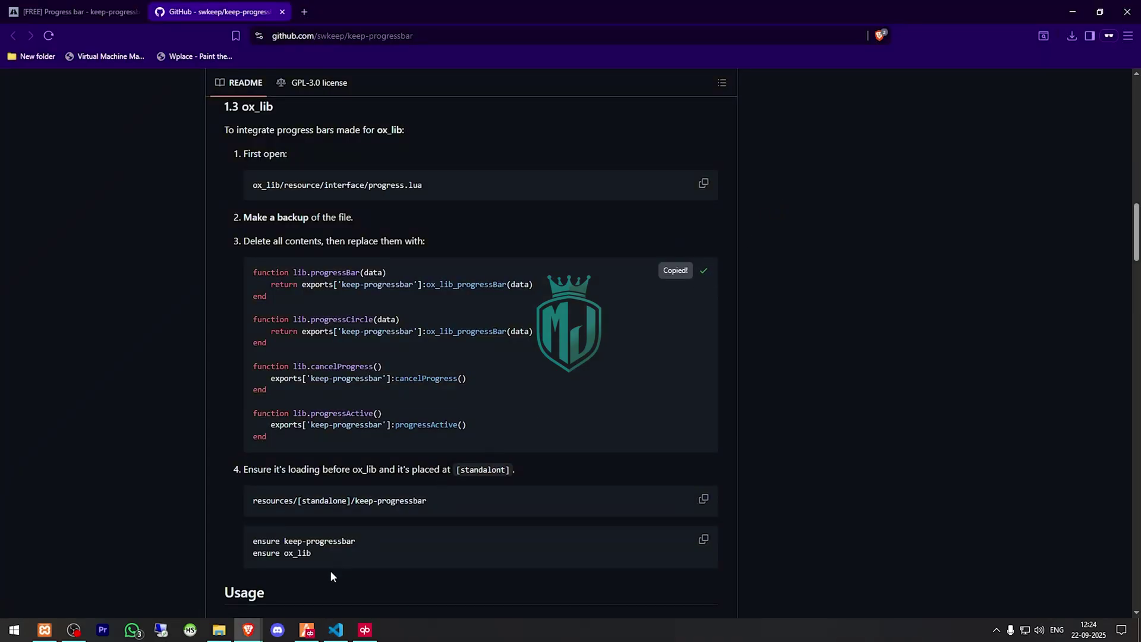
click(336, 631)
key(ctrl+a)
key(ctrl+v)
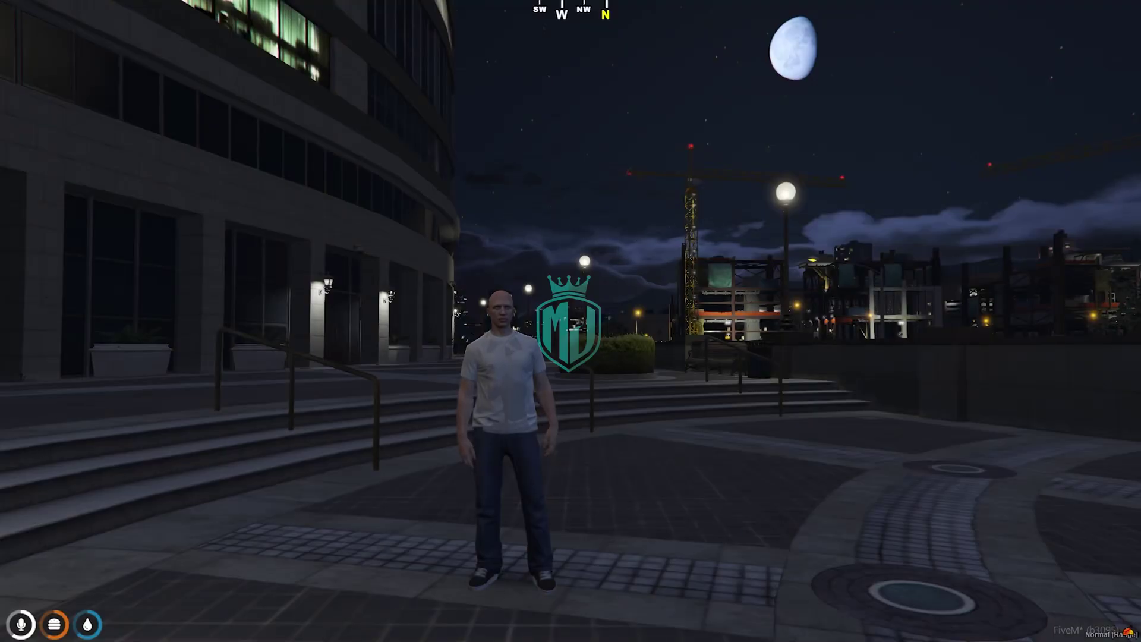
Switch to FiveM and restart the server from the in-game txAdmin page.
key(F1)
key(Tab)
key(Tab)
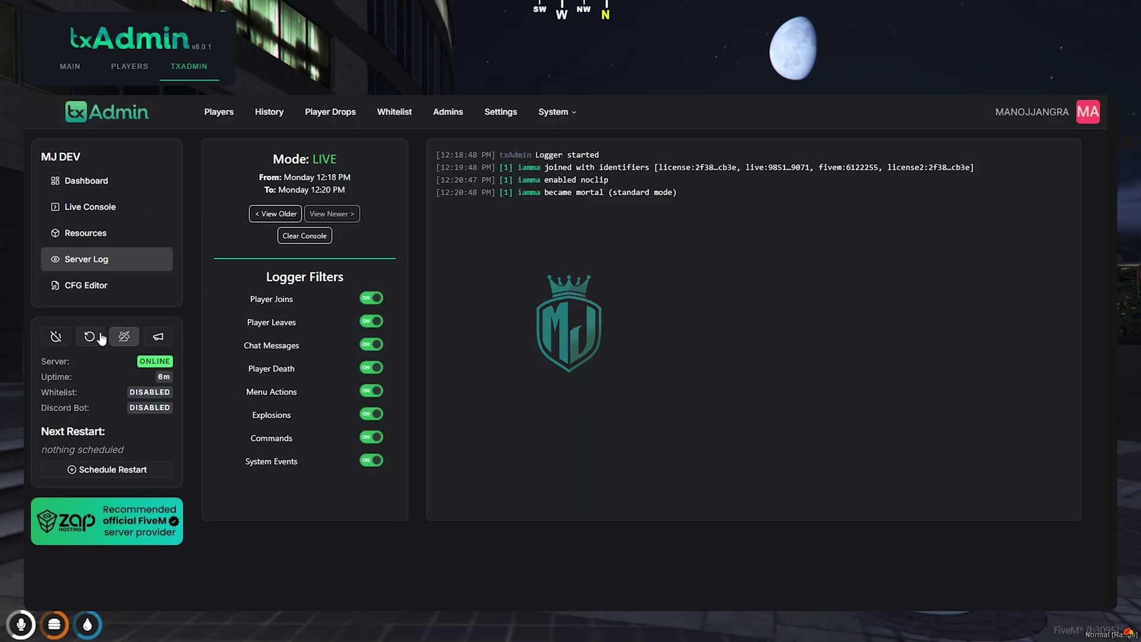
click(89, 336)
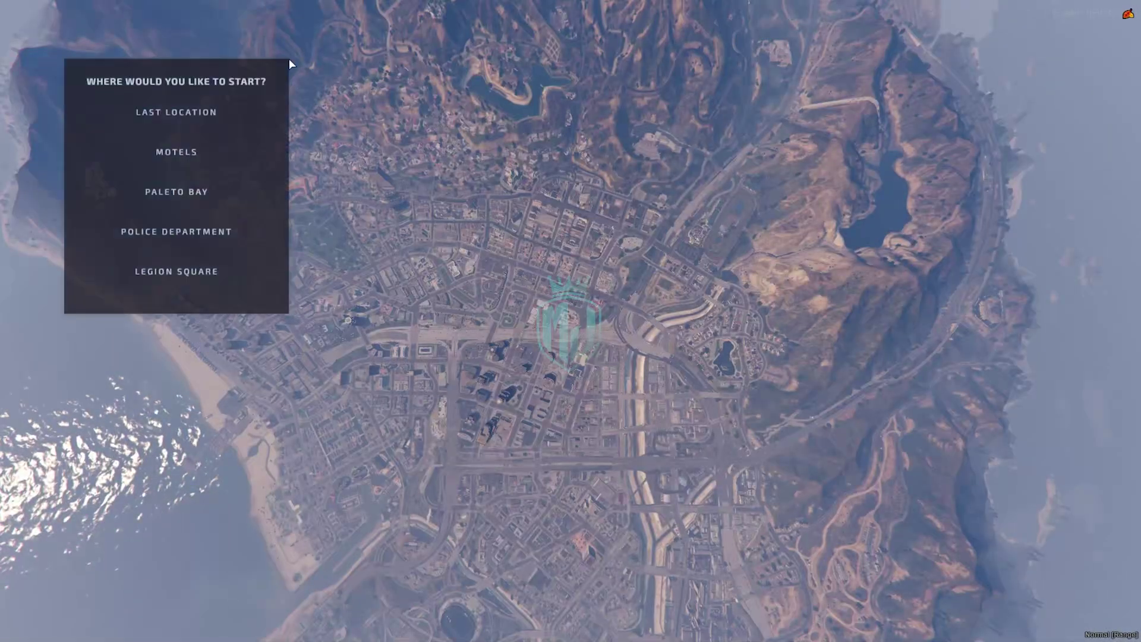
Spawn the character at the last location and use the bandage in hotbar slot 1 to test the progress bar.
click(214, 126)
click(214, 333)
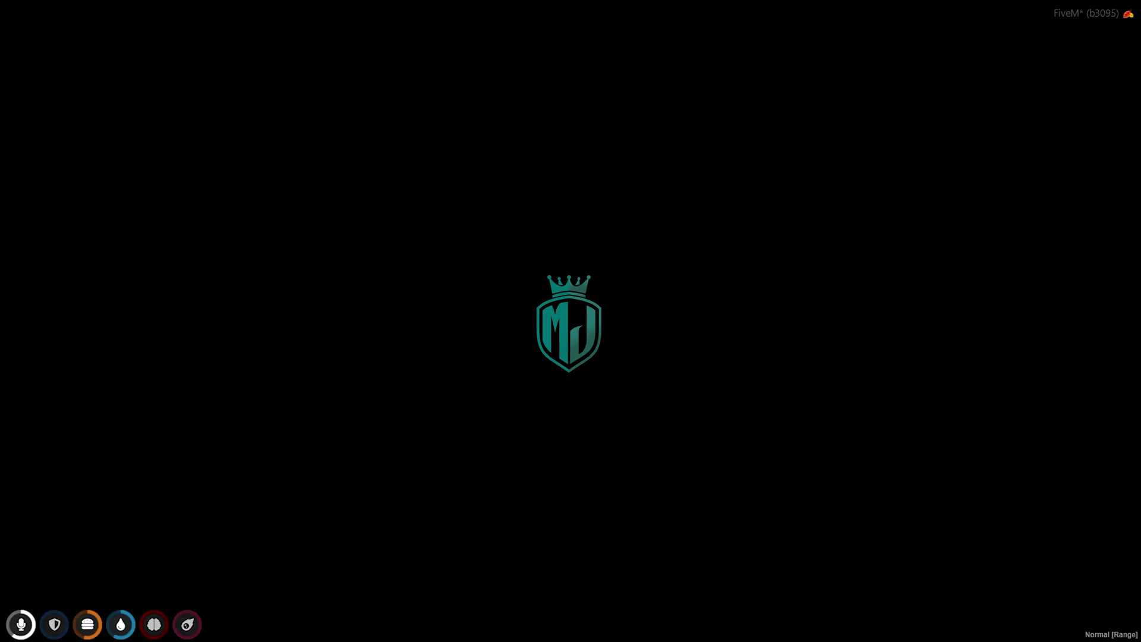
key(s)
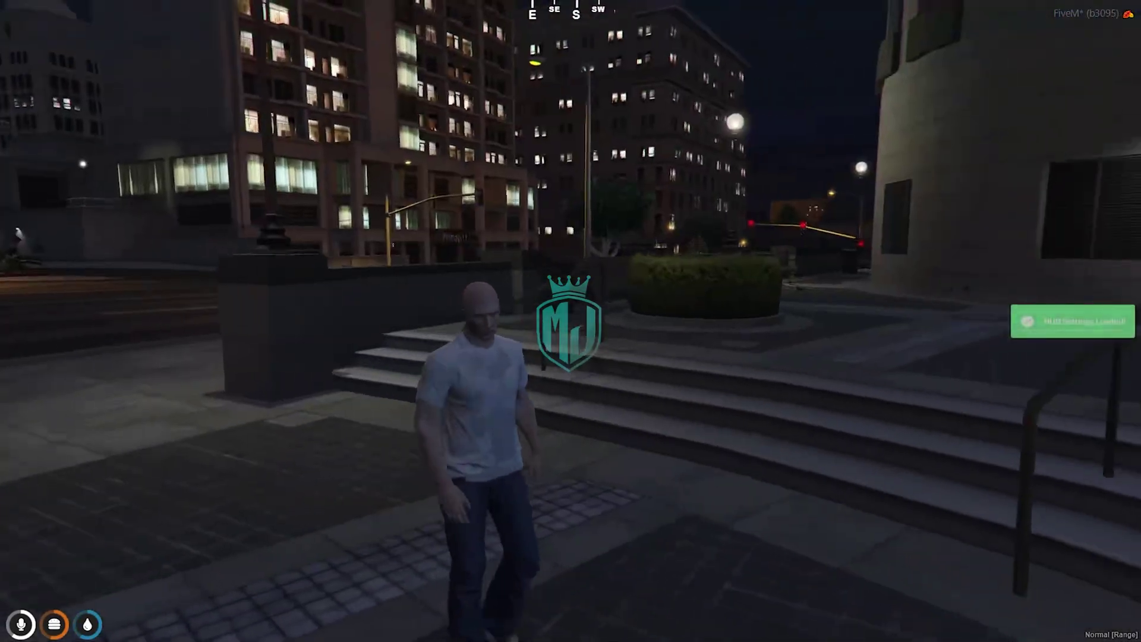
key(1)
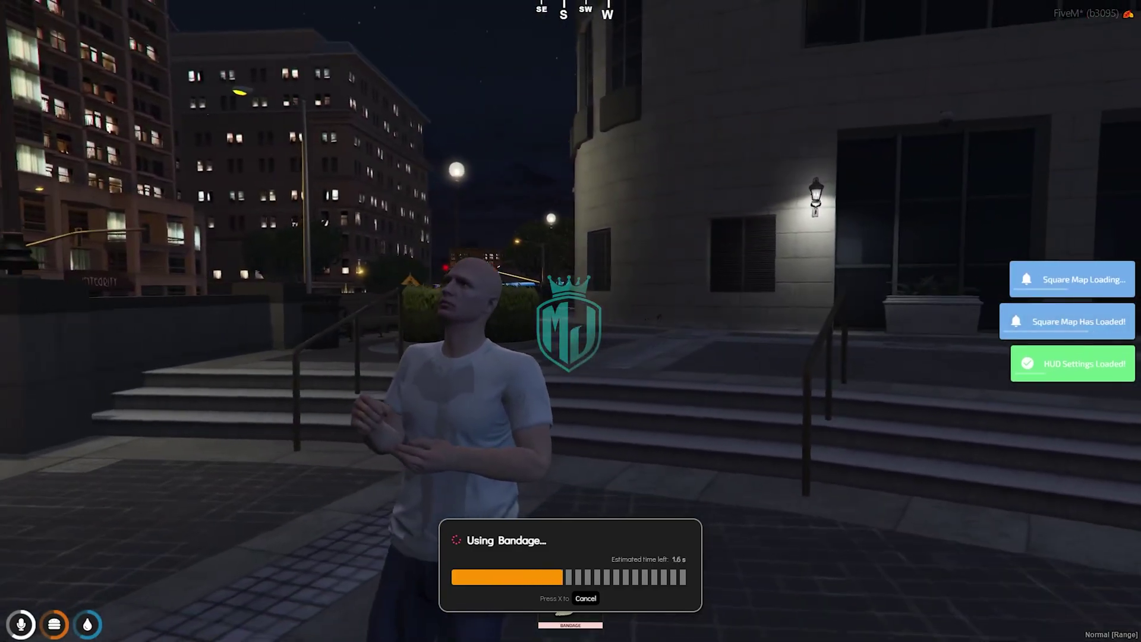
key(1)
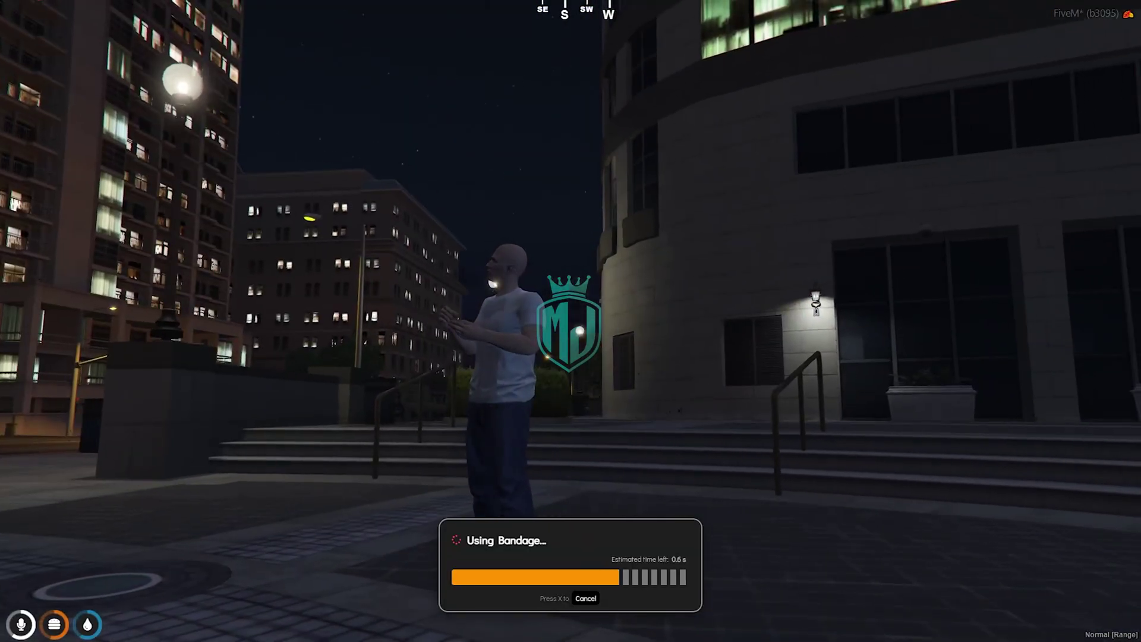
Finish the bandage progress bar test, walk forward, and open and dismiss the chat.
key(1)
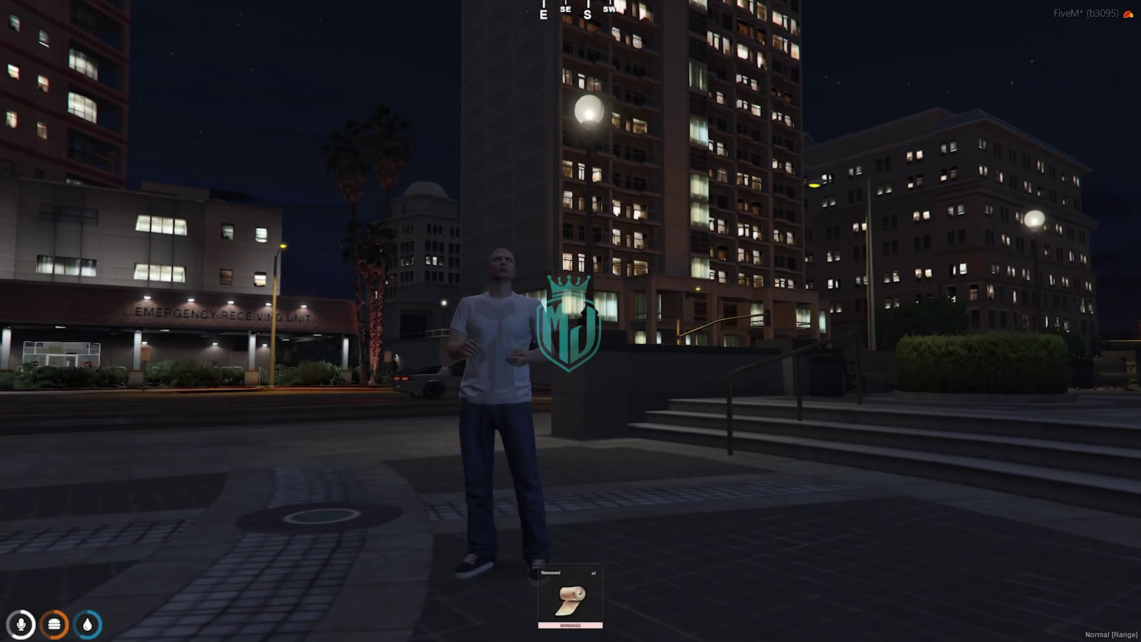
key(w)
key(t)
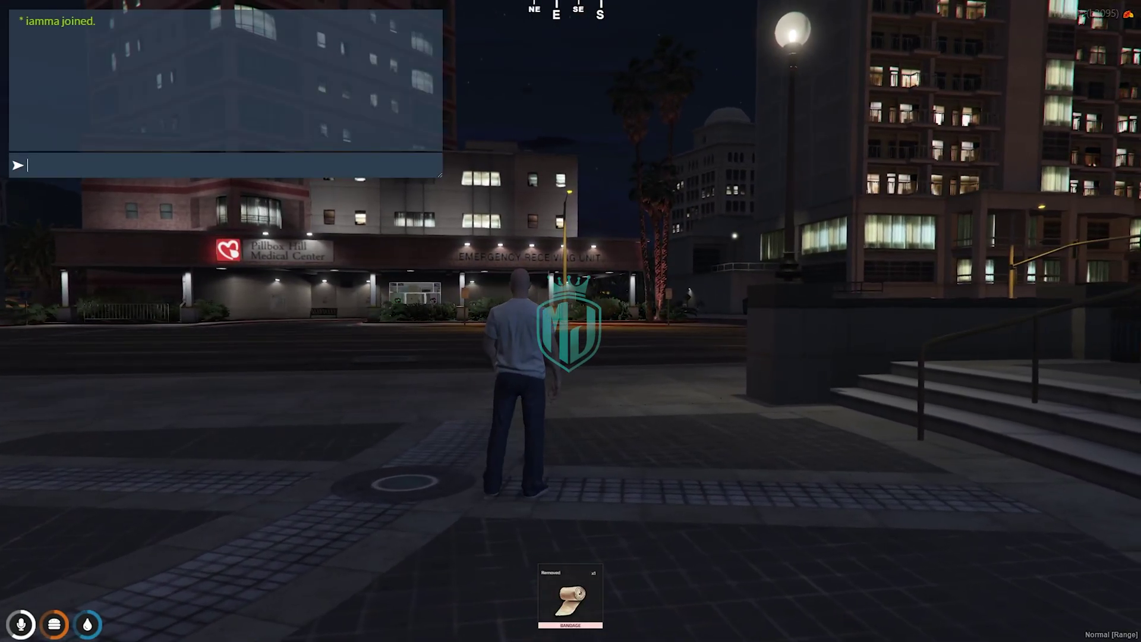
key(Escape)
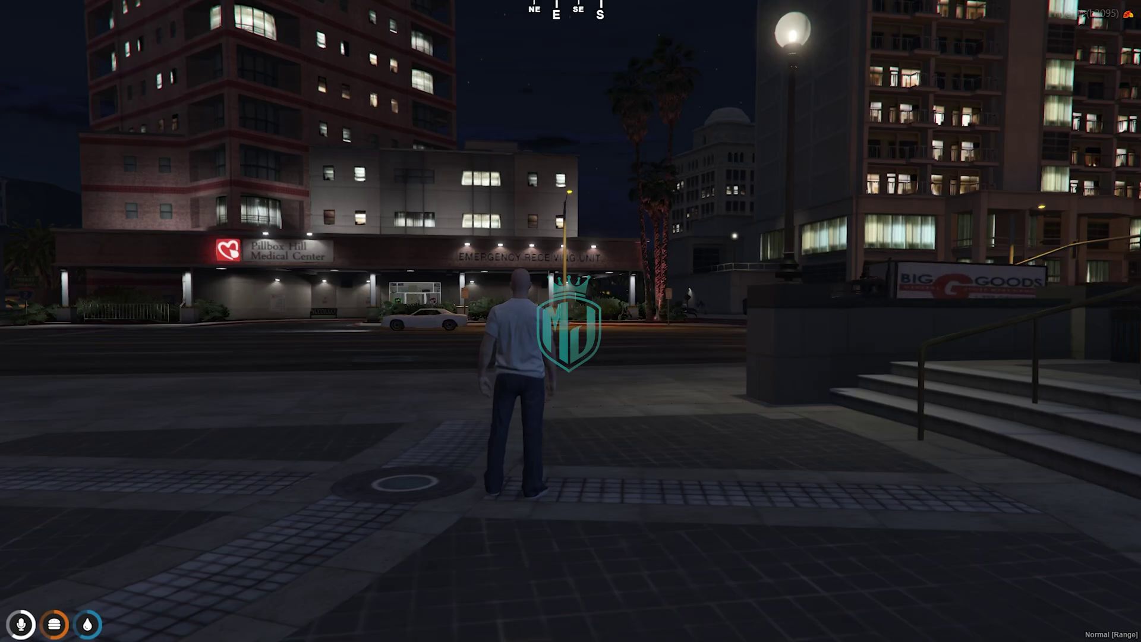
Equip the pistol from the inventory and replace the bandages in hotbar slot 2 with pistol ammo to load it.
key(Tab)
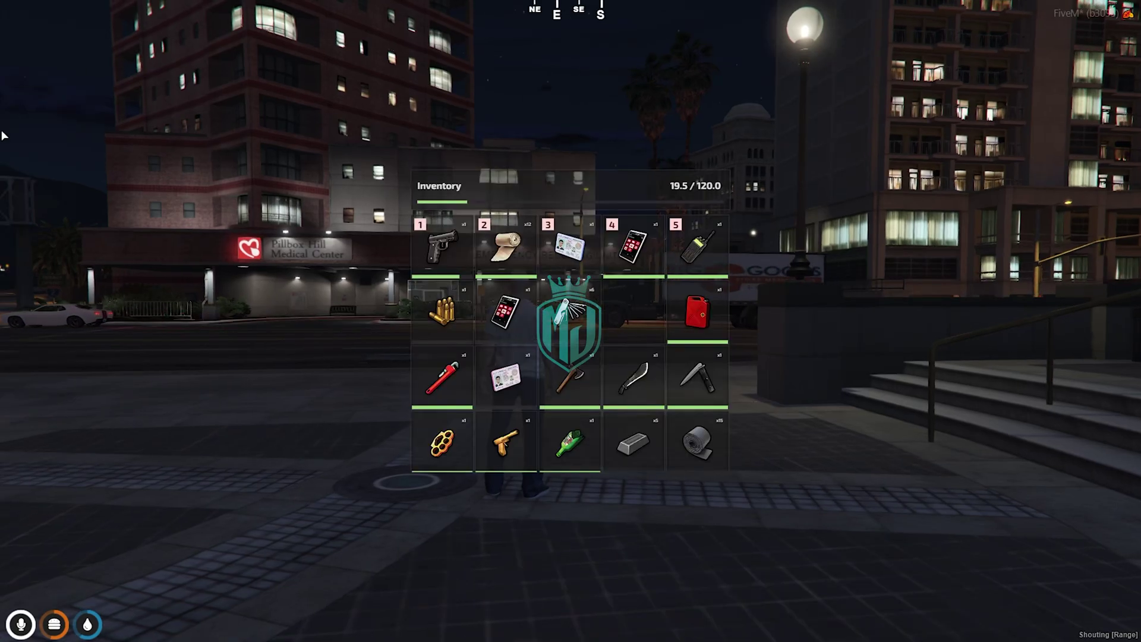
double_click(449, 230)
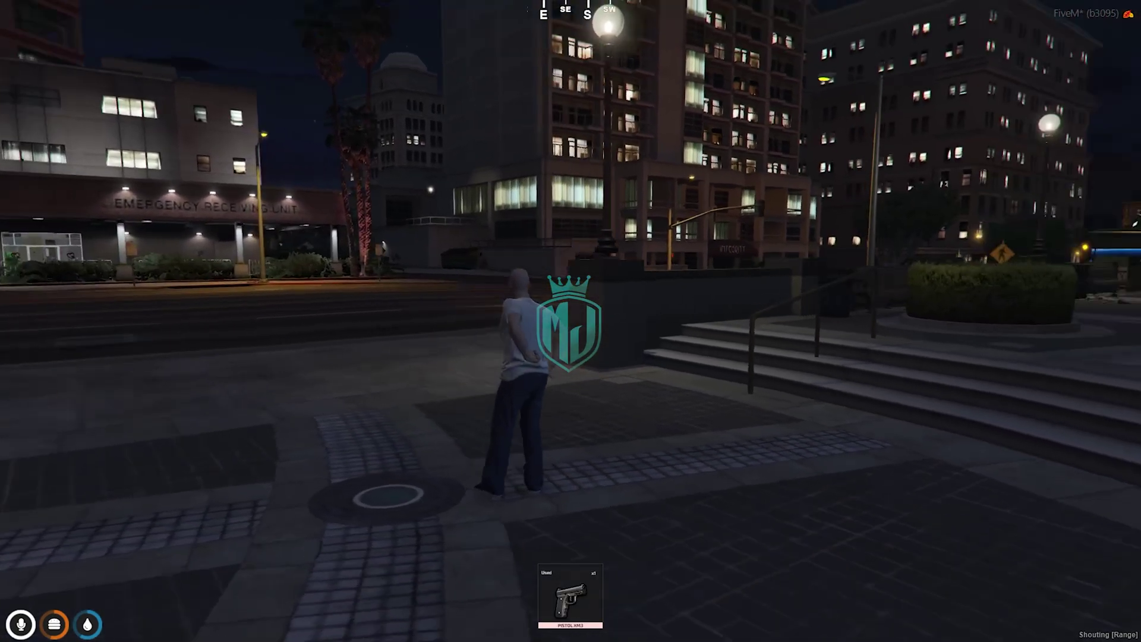
key(Tab)
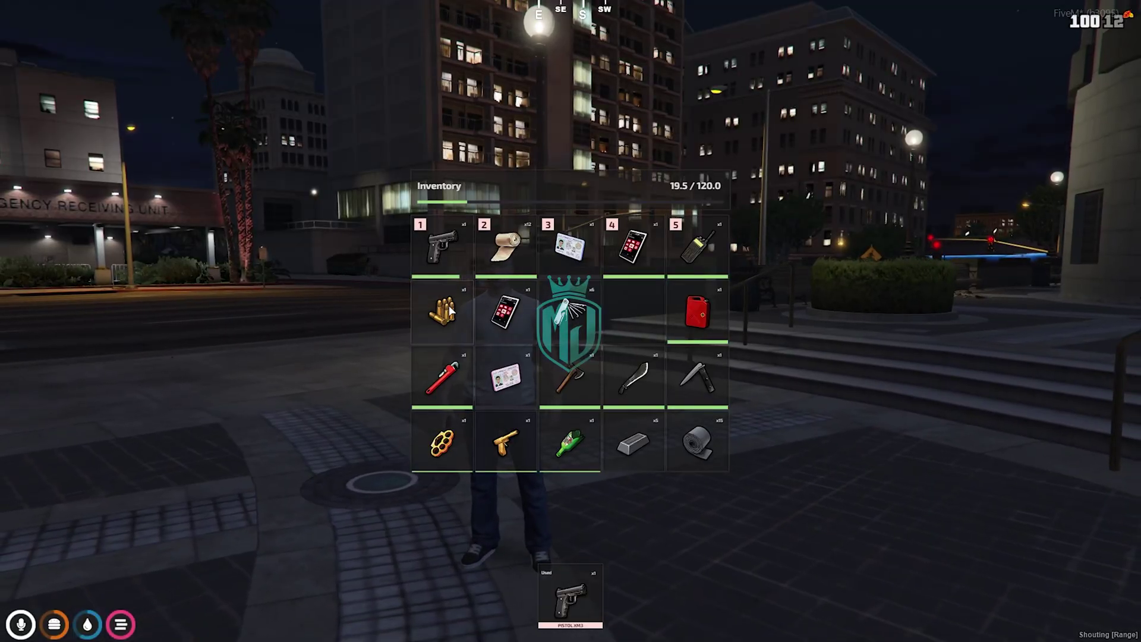
drag(506, 245, 631, 305)
drag(465, 309, 526, 237)
key(Tab)
key(2)
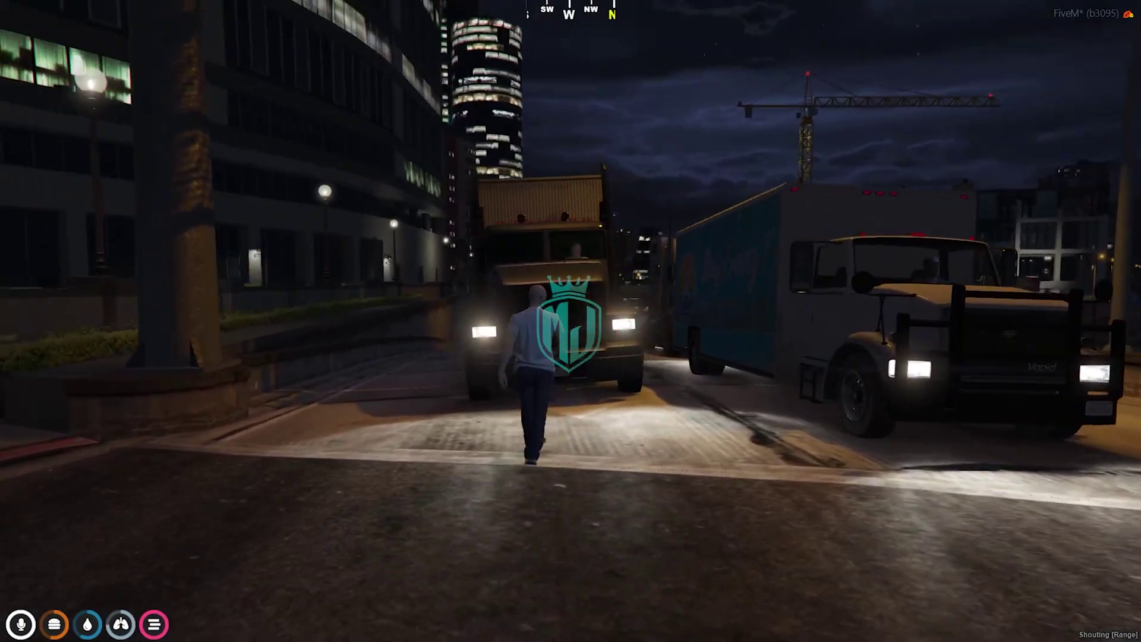
Approach the stopped truck, hold its driver at gunpoint to test the carjacking progress bar, and take the vehicle.
key(w)
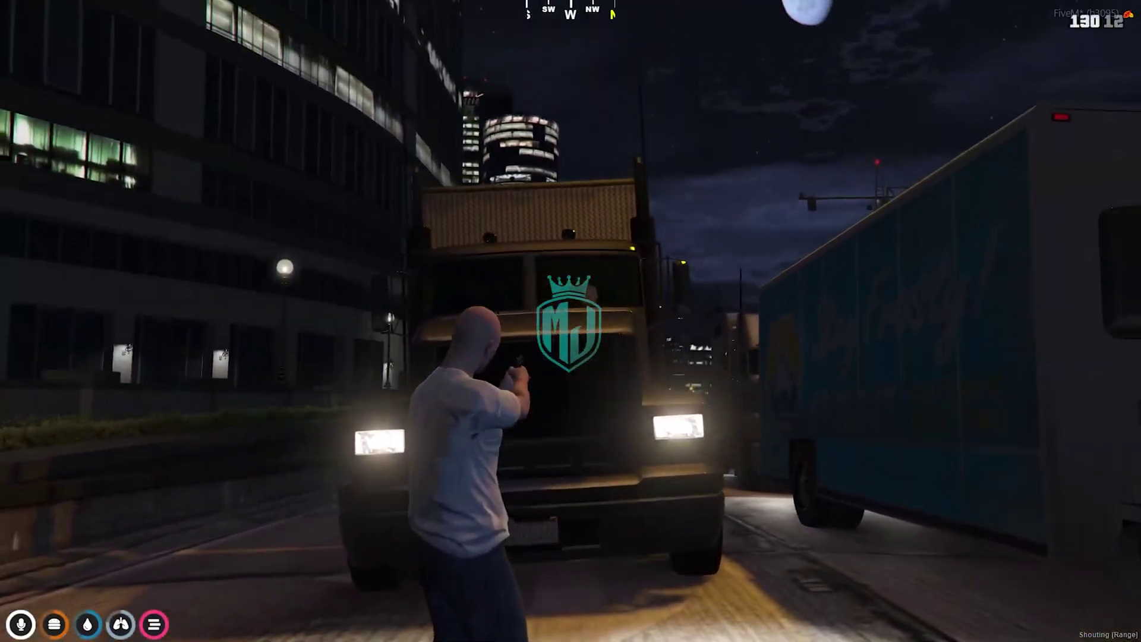
key(space)
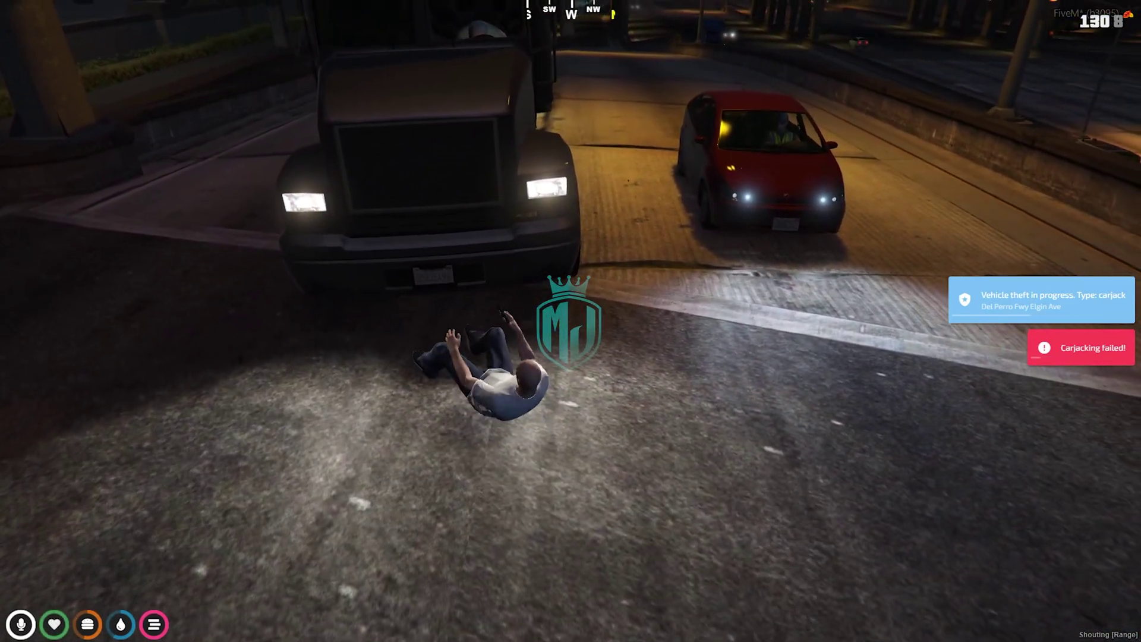
key(shift+w)
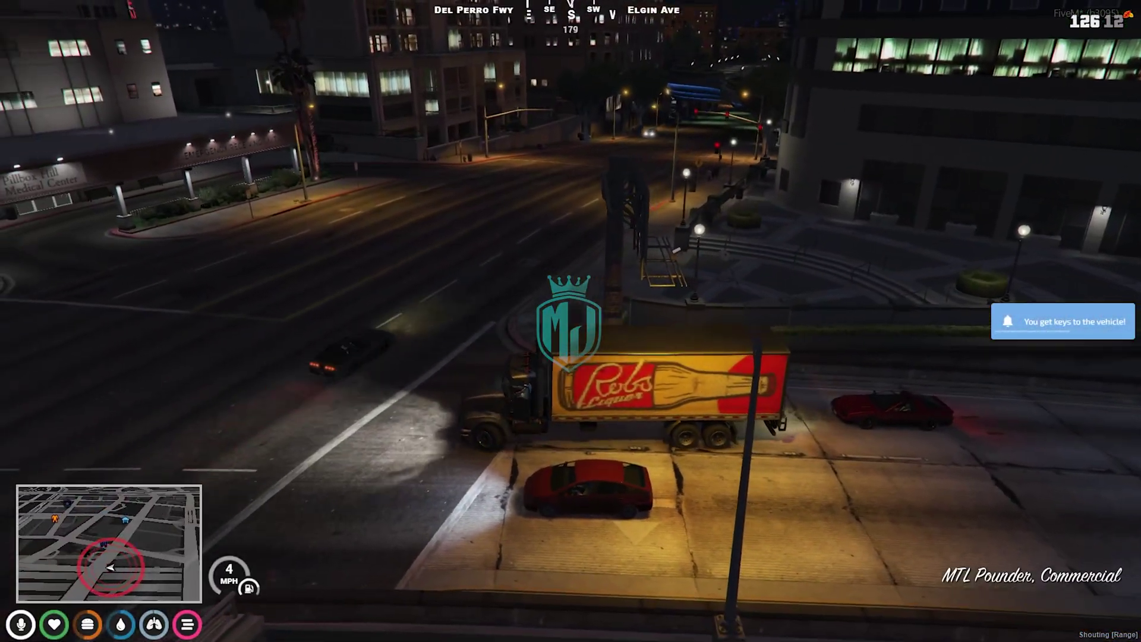
Drive the truck to the curb outside Pillbox Hill Medical Center and get out.
key(w)
key(d)
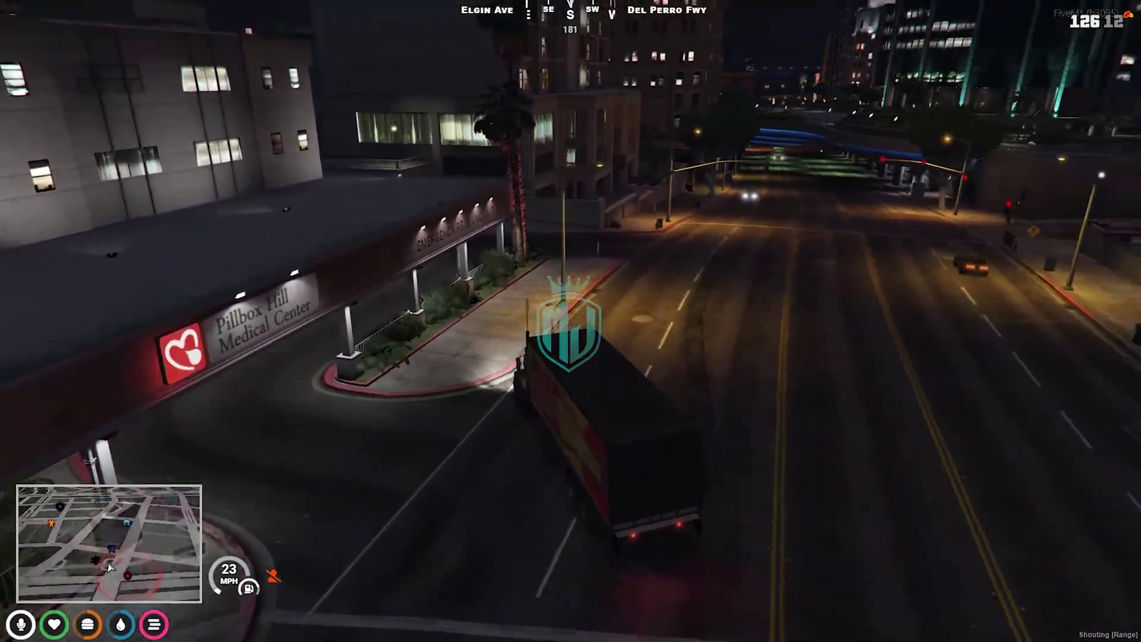
key(s)
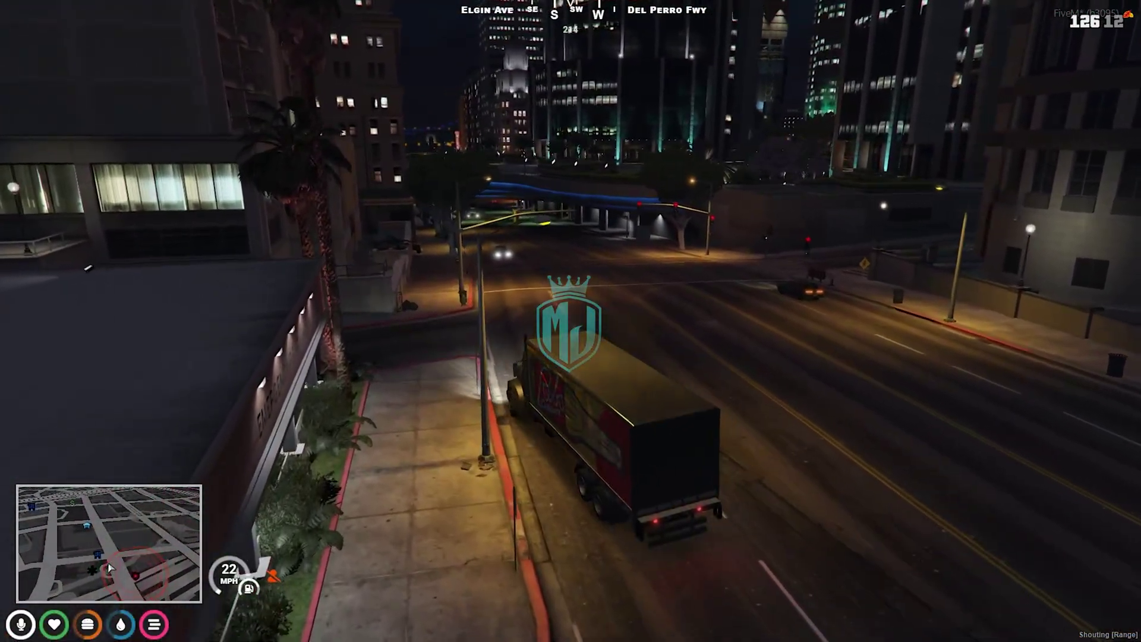
key(f)
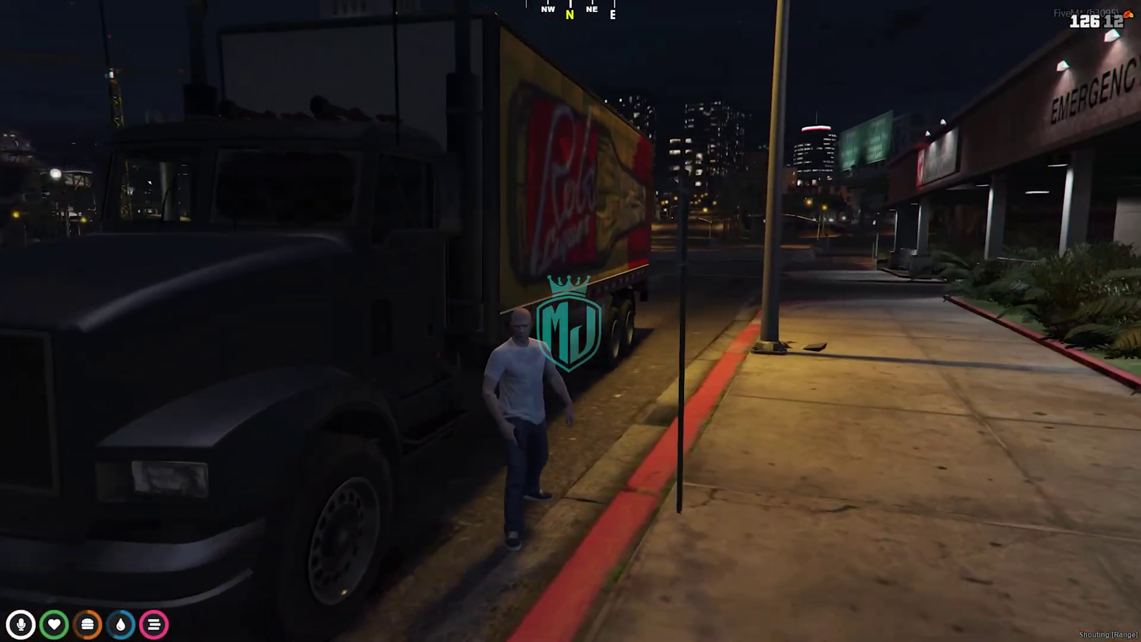
key(s)
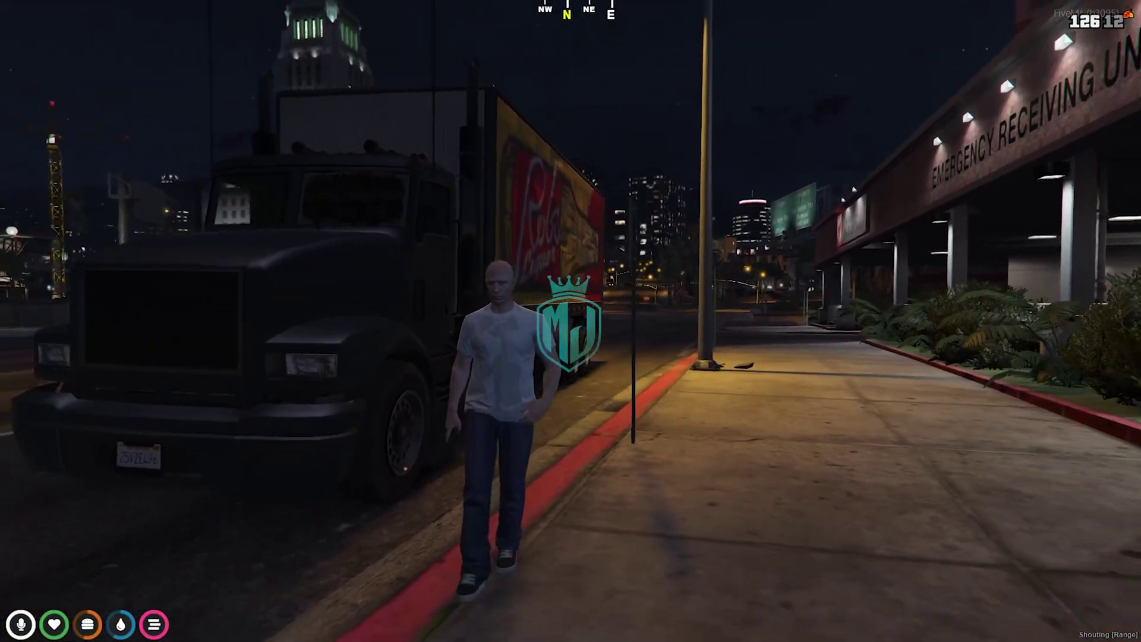